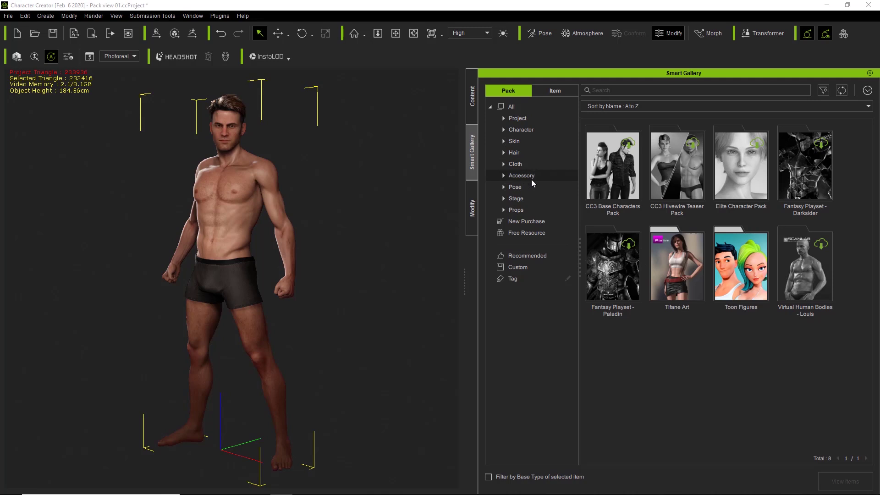
Step: Switch the Smart Gallery to the Item listing and collapse the Cloth, Accessory, Project and Props categories
click(548, 91)
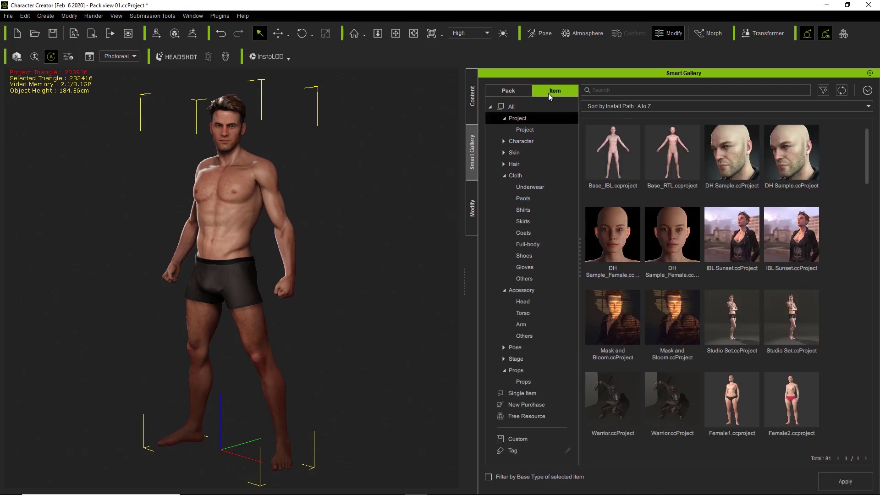
click(505, 176)
click(505, 187)
click(504, 119)
click(505, 209)
Step: Return to the Pack listing and browse the Project, Character and Skin & Morph packs
click(517, 90)
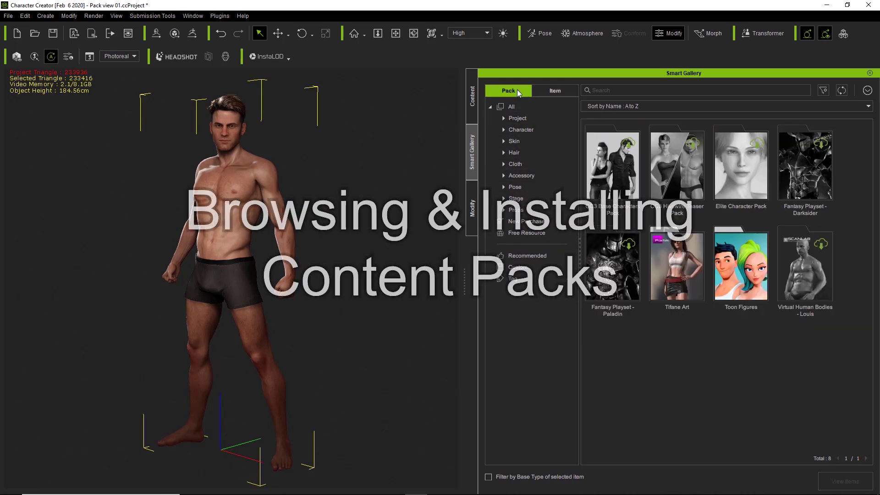
click(509, 119)
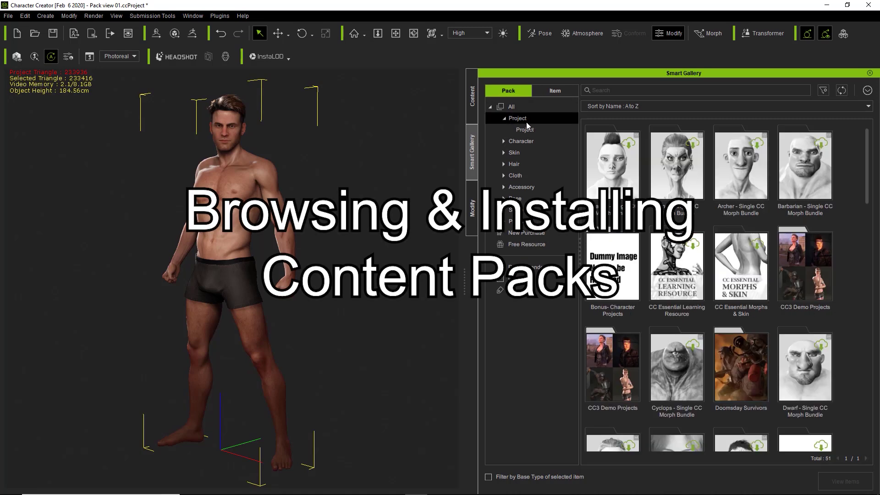
click(504, 141)
click(532, 163)
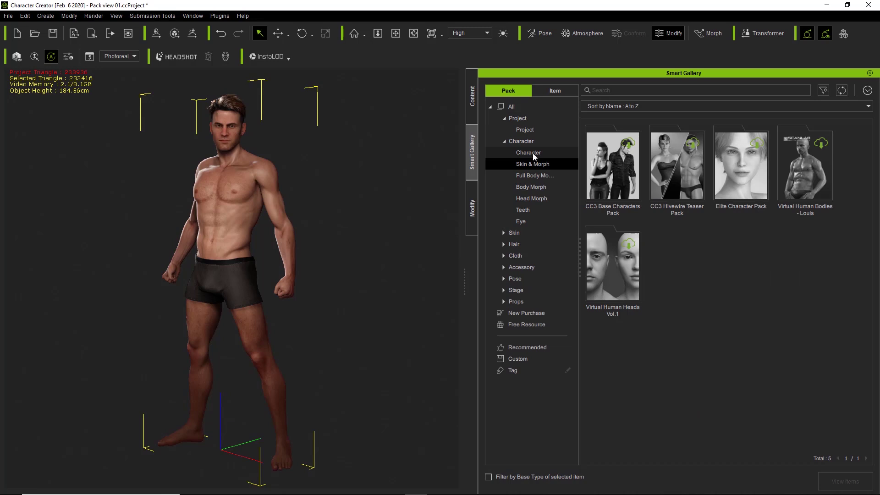
click(532, 153)
click(533, 163)
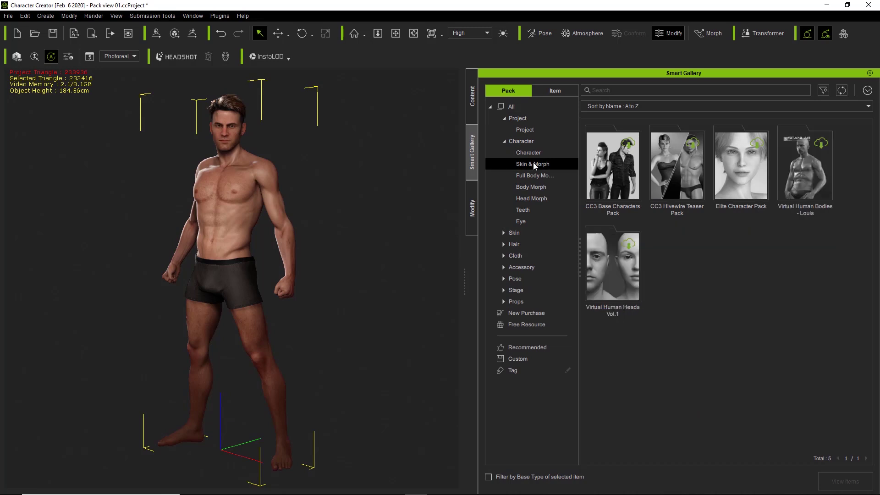
Step: Browse the twelve Hair packs and the head Accessory packs, then filter to the eight Character packs
click(506, 244)
click(522, 256)
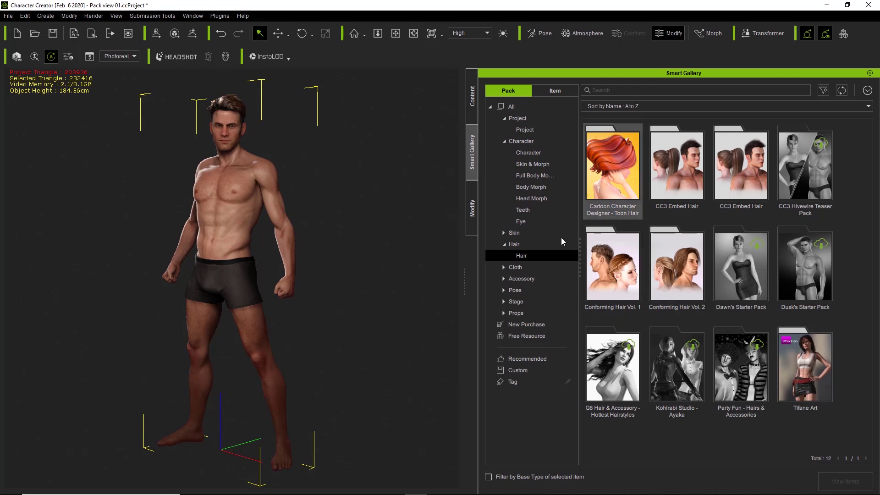
click(504, 279)
click(521, 290)
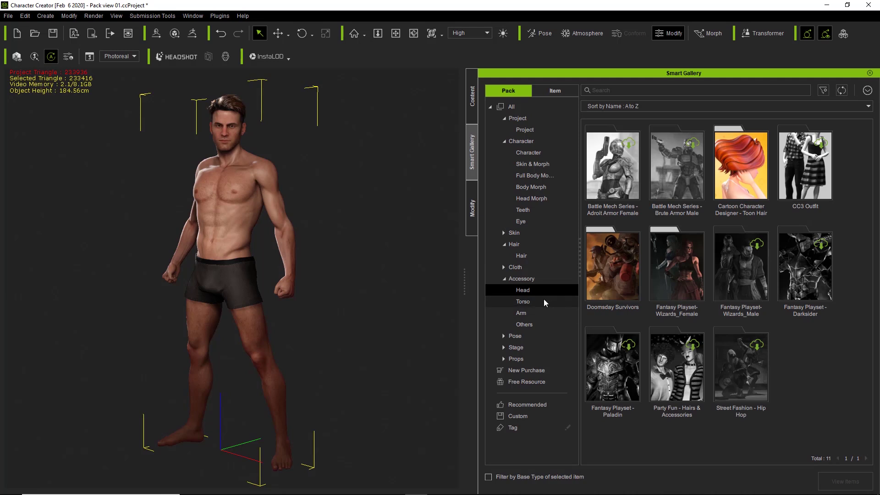
click(505, 278)
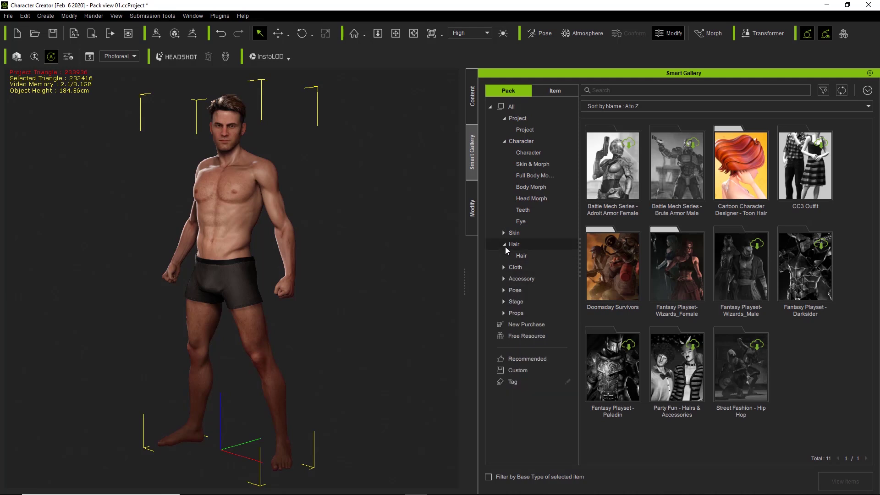
click(504, 244)
click(533, 152)
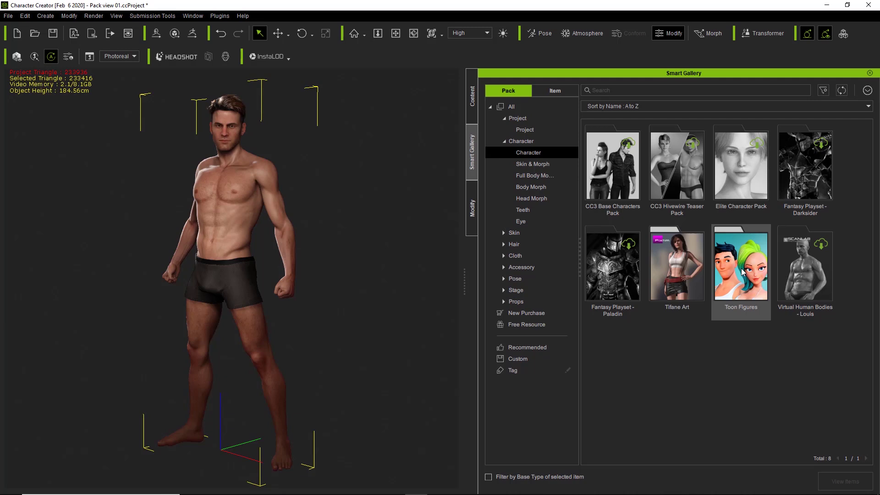
Step: Open the Toon Figures pack and filter it to its five avatar characters
double_click(743, 272)
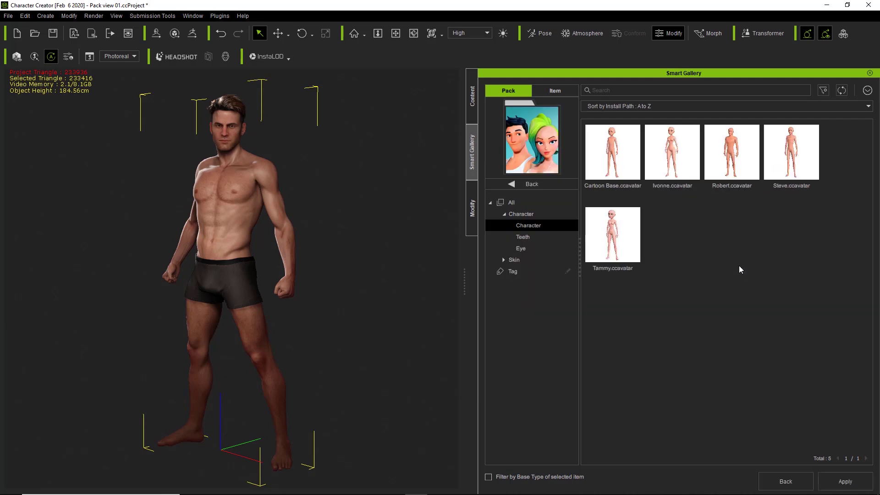
click(505, 214)
click(522, 202)
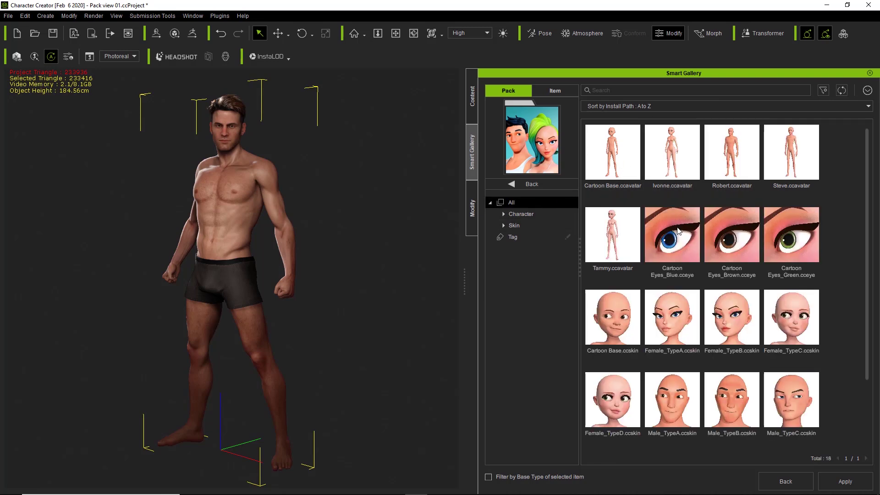
click(504, 214)
click(523, 214)
click(533, 227)
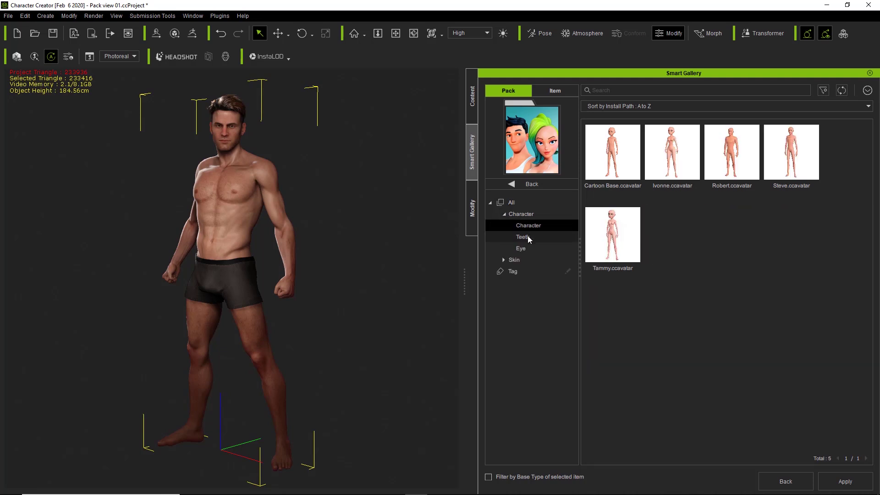
Step: Browse the pack's teeth, three eyes and Normal skins, then view Cartoon Base.ccskin's product info
click(527, 237)
click(526, 250)
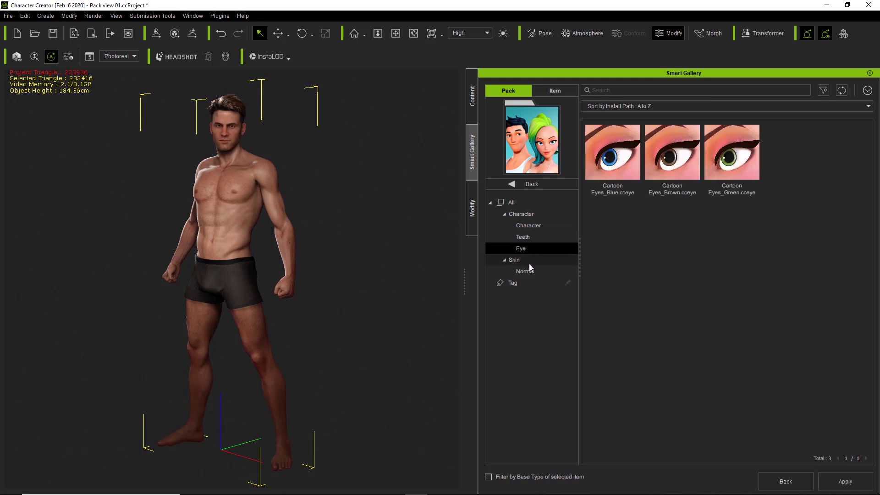
click(528, 262)
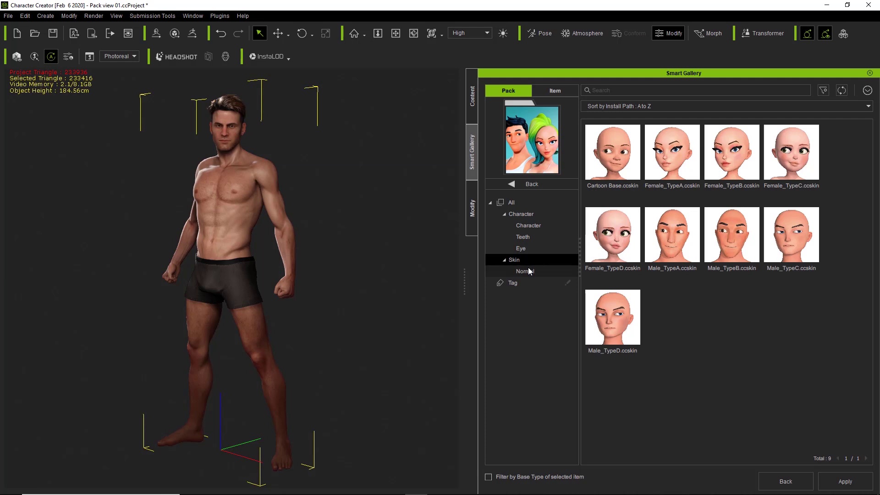
click(528, 270)
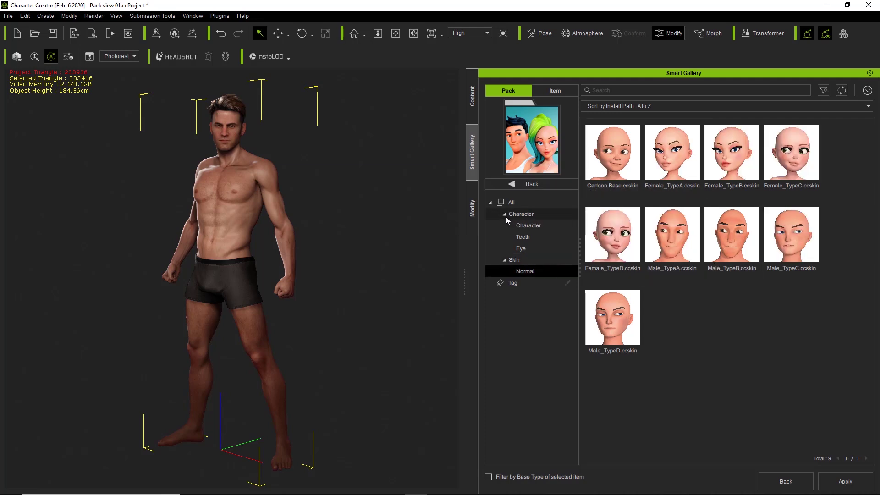
right_click(617, 161)
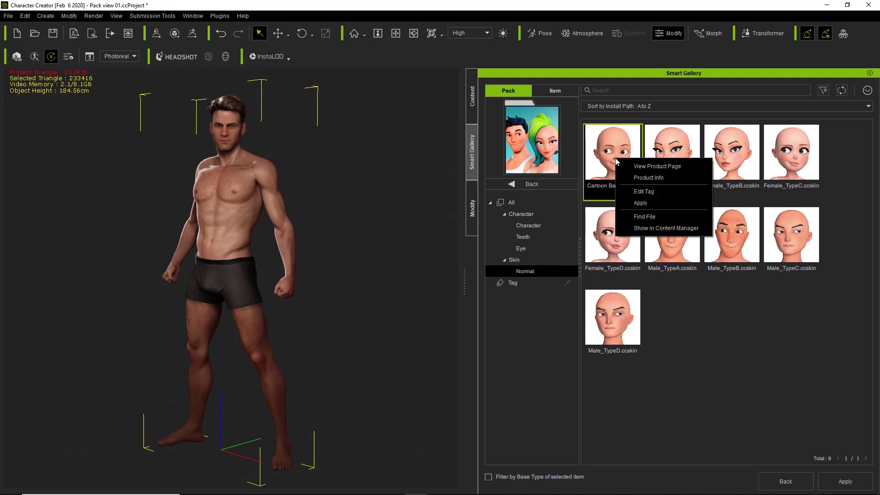
click(642, 177)
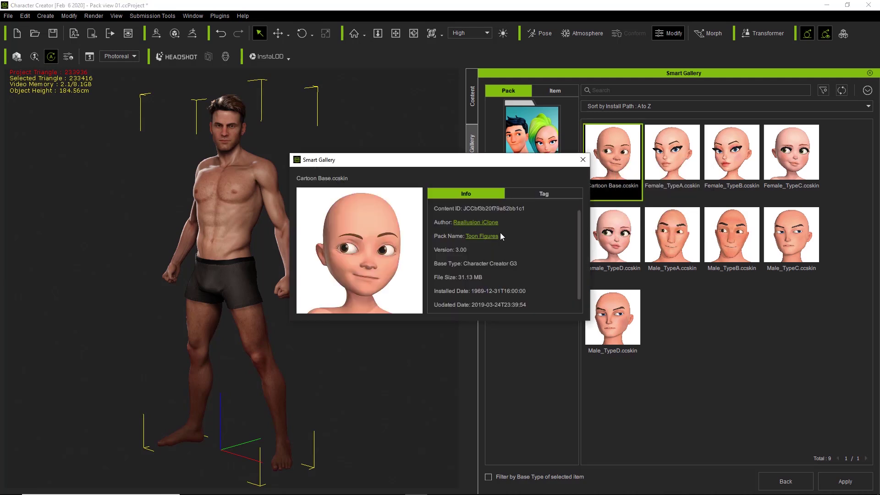
Step: Close the skin info, return to the pack list and view the Toon Figures product info
click(583, 160)
click(529, 185)
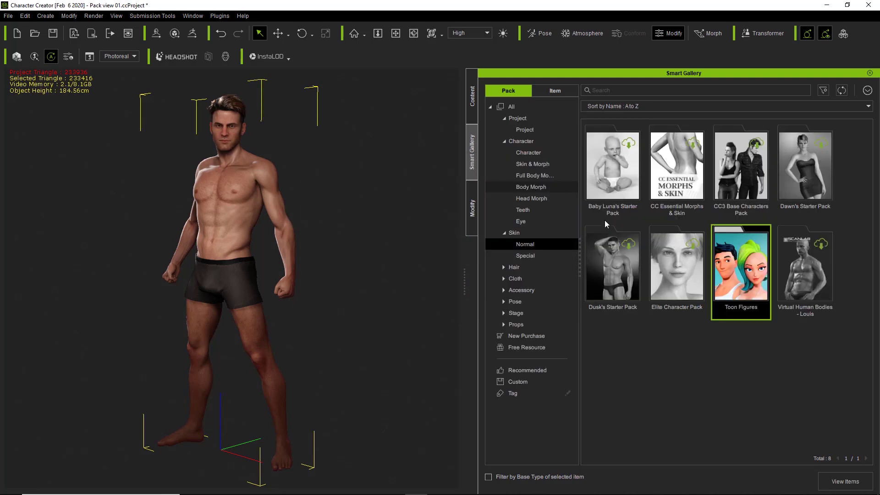
right_click(729, 267)
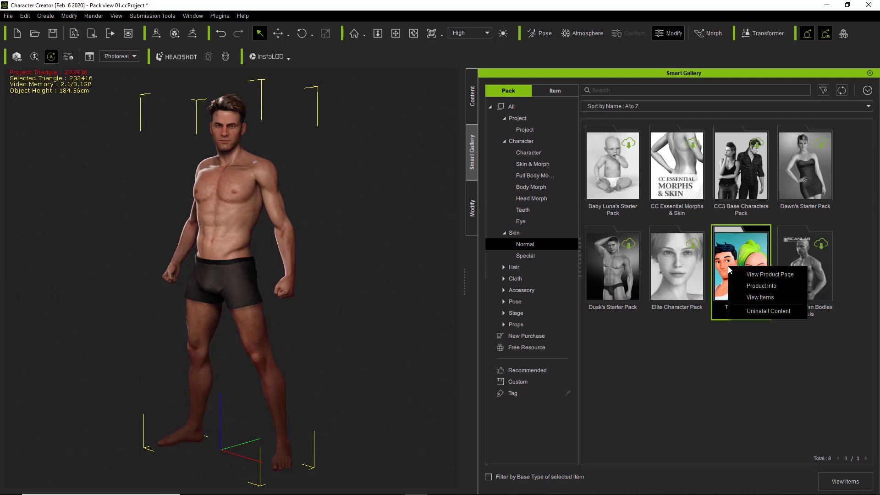
click(769, 286)
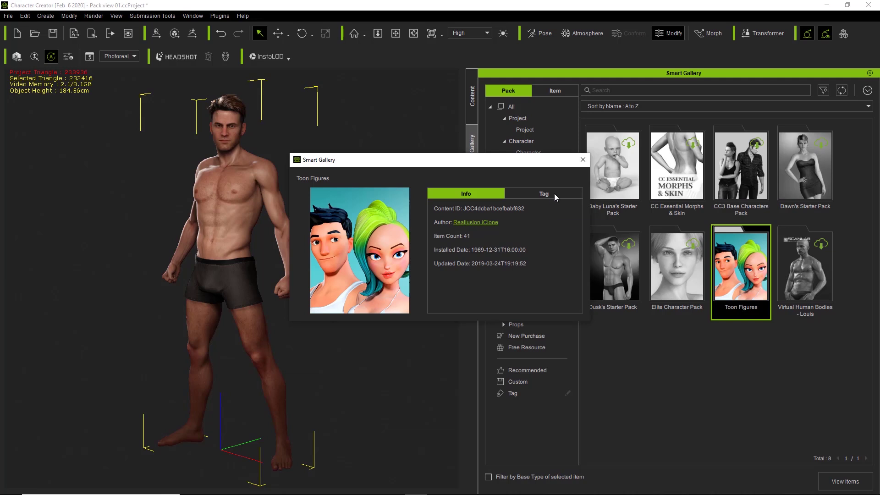
Step: Open the Toon Figures product page on the Reallusion Content Store
click(582, 163)
right_click(728, 266)
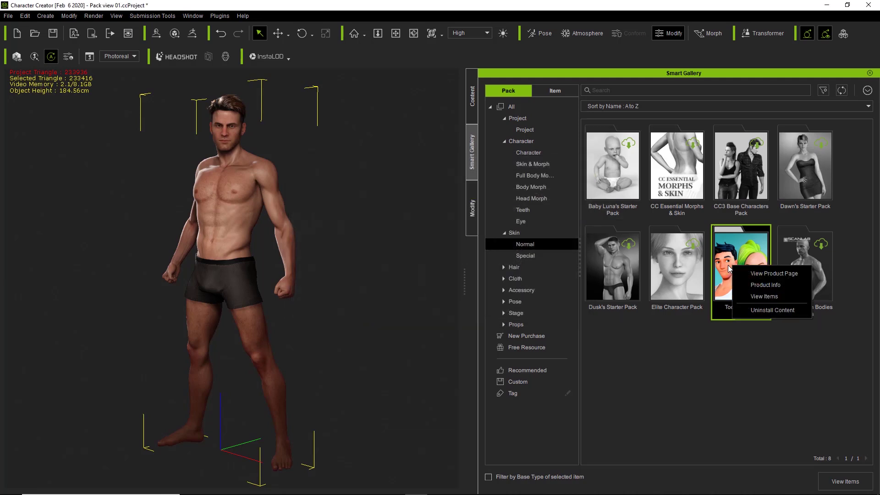
click(765, 274)
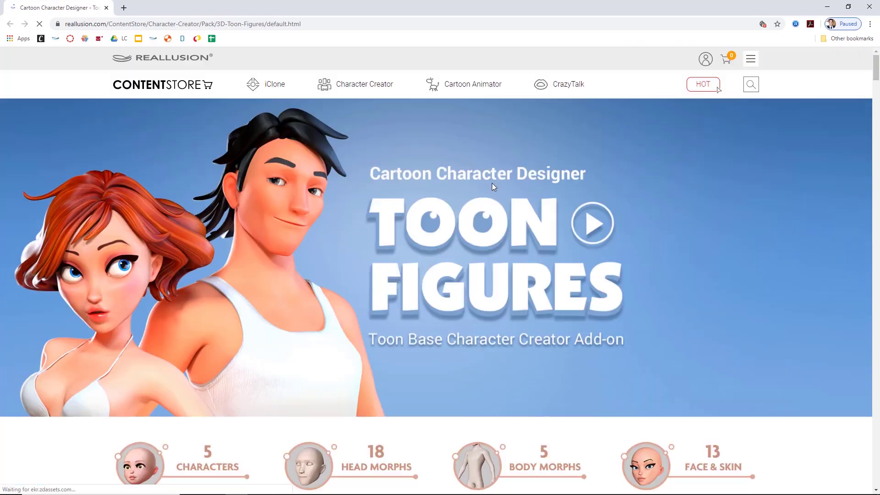
Step: Scroll through the Toon Figures store page, reviewing the $99.00 iContent and $149.00 Export prices
scroll(491, 185, down, 14)
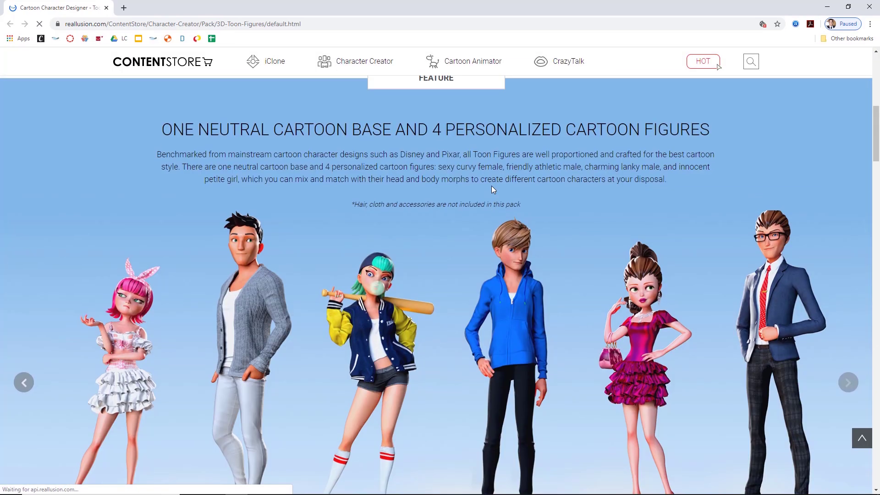
scroll(491, 186, down, 12)
scroll(491, 188, down, 7)
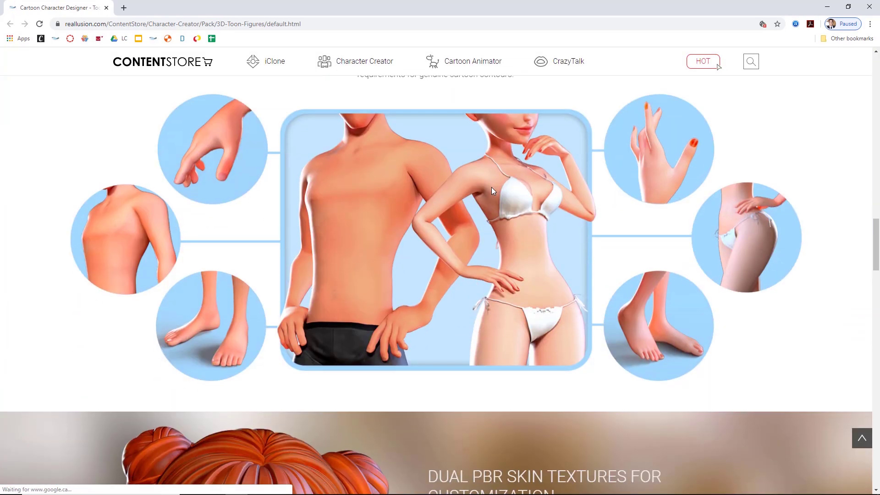
scroll(491, 188, down, 8)
scroll(491, 187, up, 20)
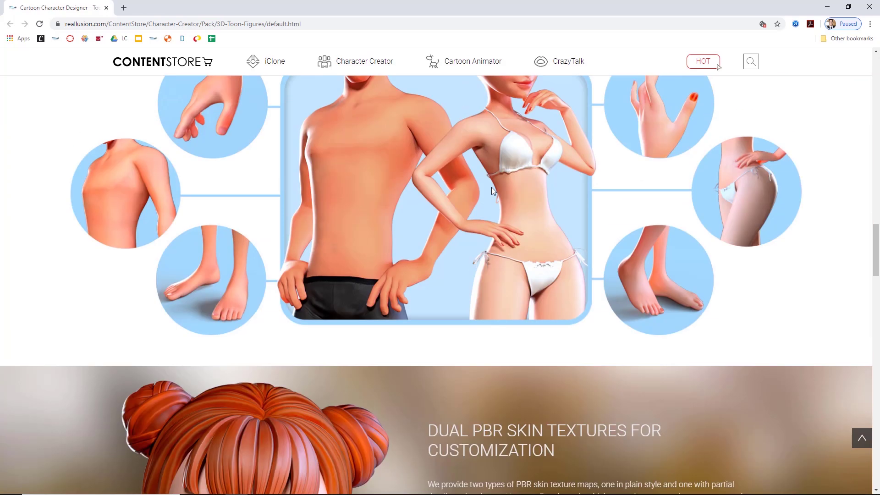
scroll(490, 187, up, 3)
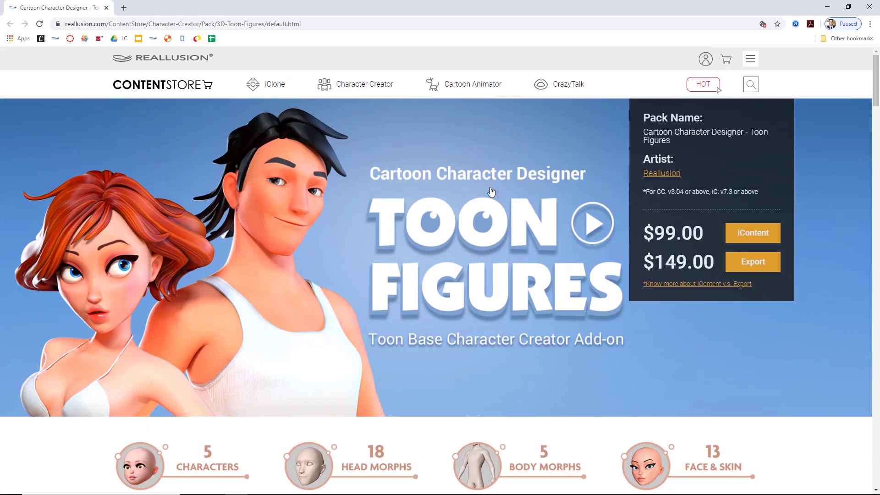
Step: Back in Character Creator, search all 174 packs for 'darksider' and open the Fantasy Playset - Darksider pack's options
click(868, 8)
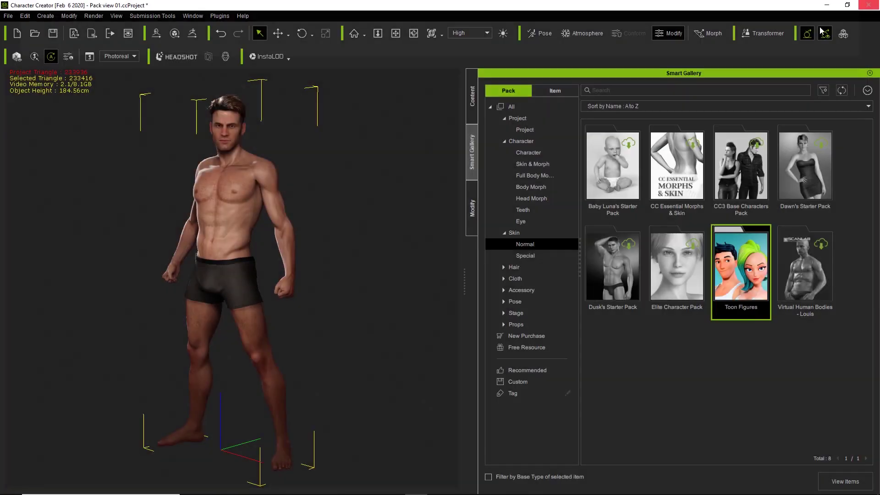
click(512, 107)
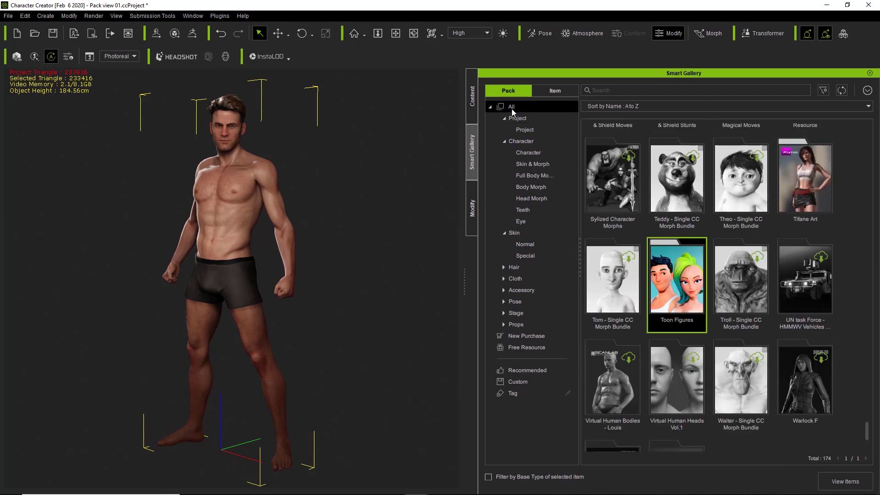
click(620, 90)
text(darksider)
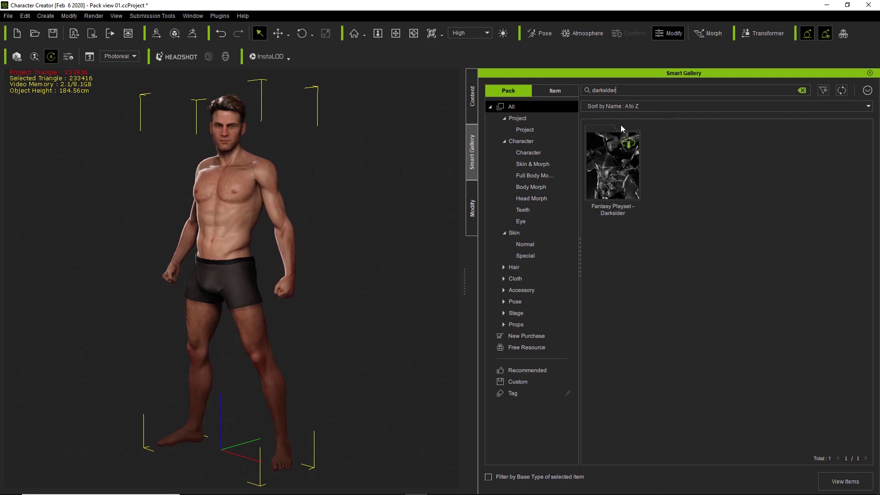
click(618, 161)
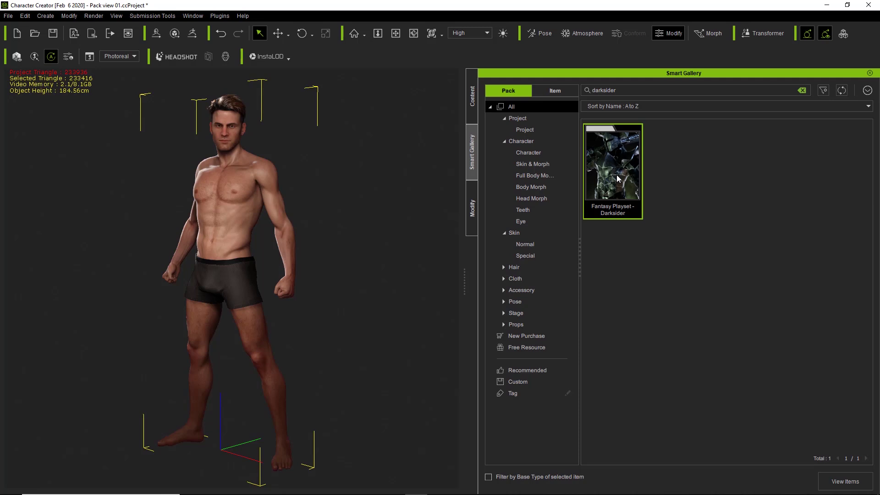
right_click(614, 158)
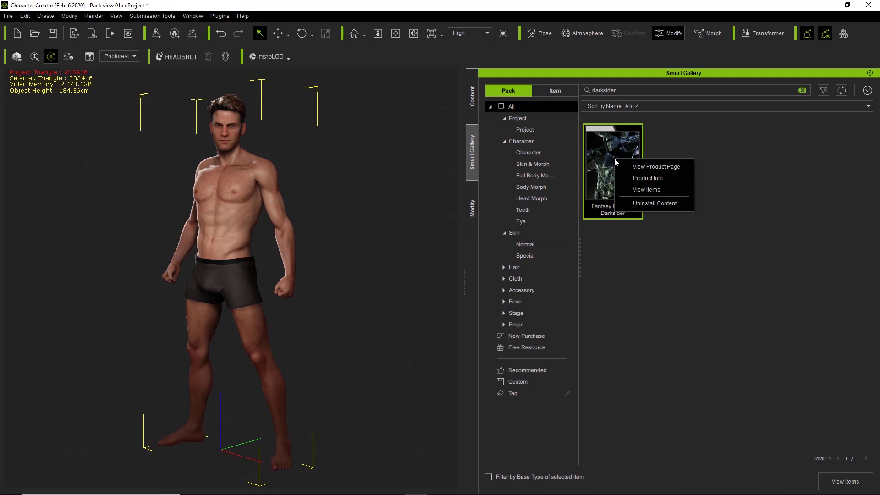
click(646, 190)
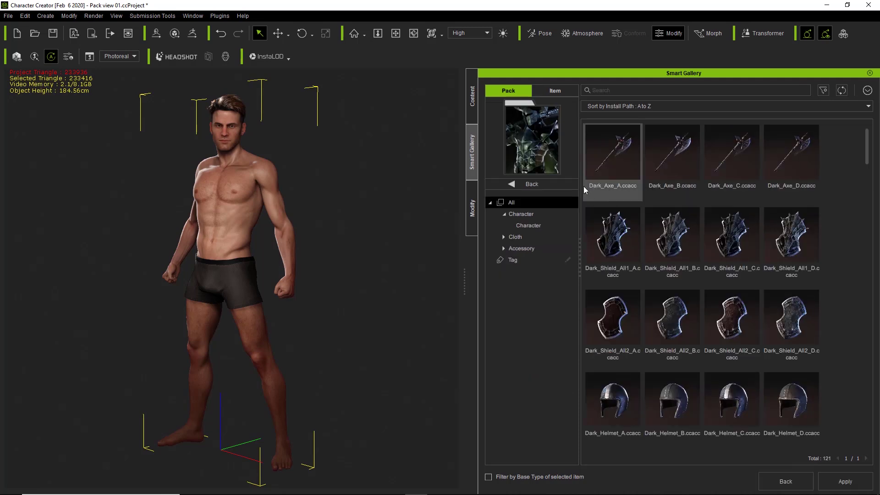
click(536, 185)
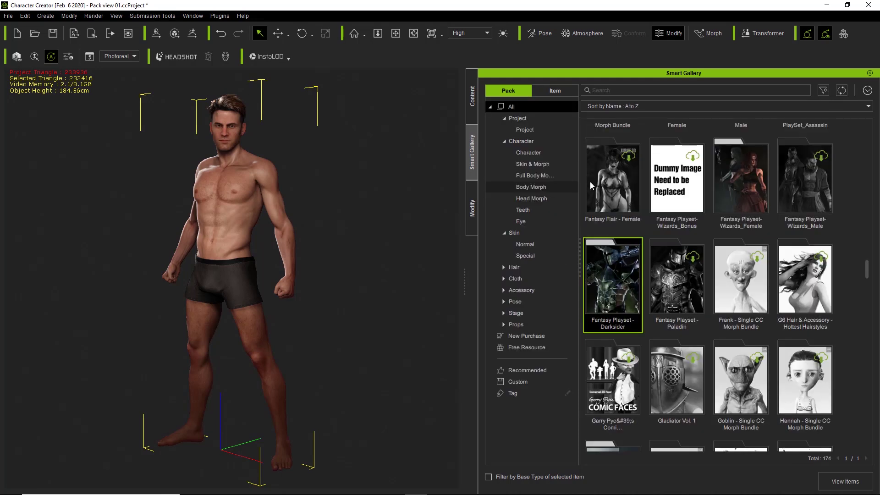
double_click(609, 278)
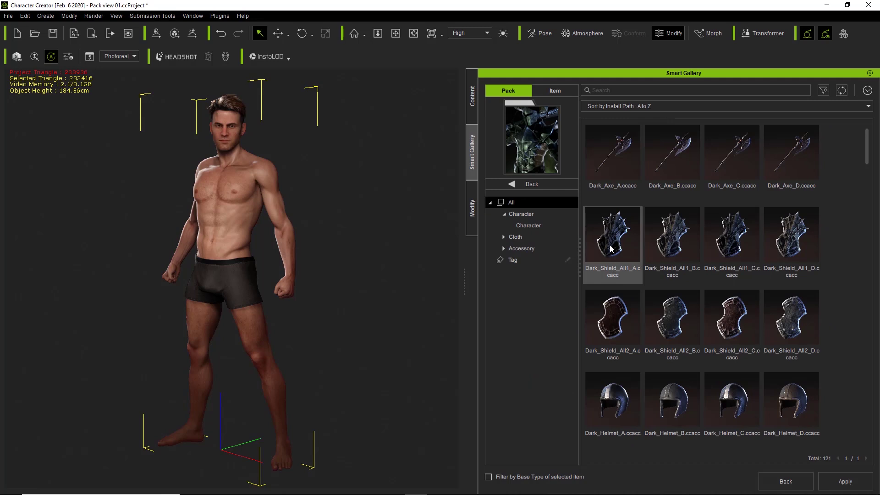
click(531, 216)
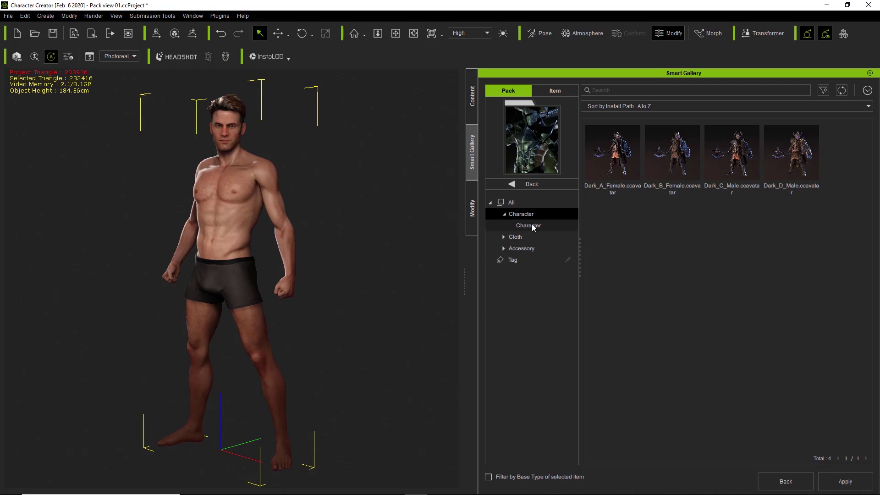
click(532, 225)
click(504, 237)
click(523, 248)
click(523, 259)
click(525, 271)
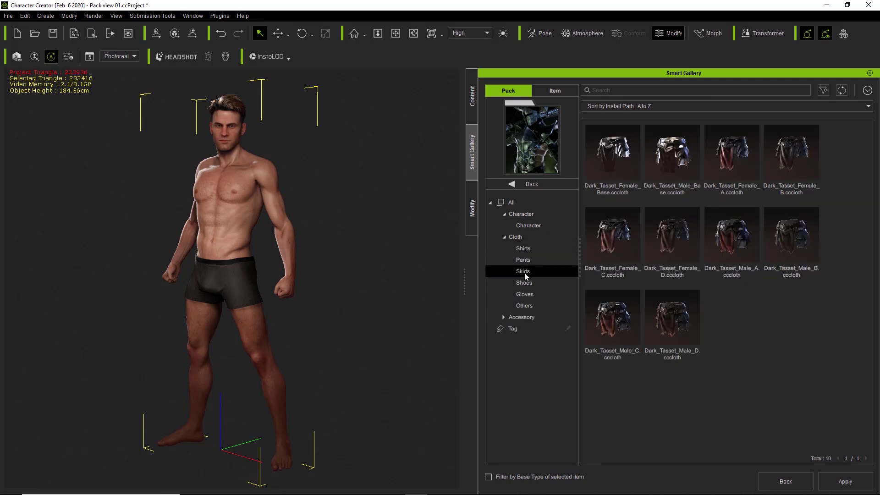
click(532, 282)
click(530, 271)
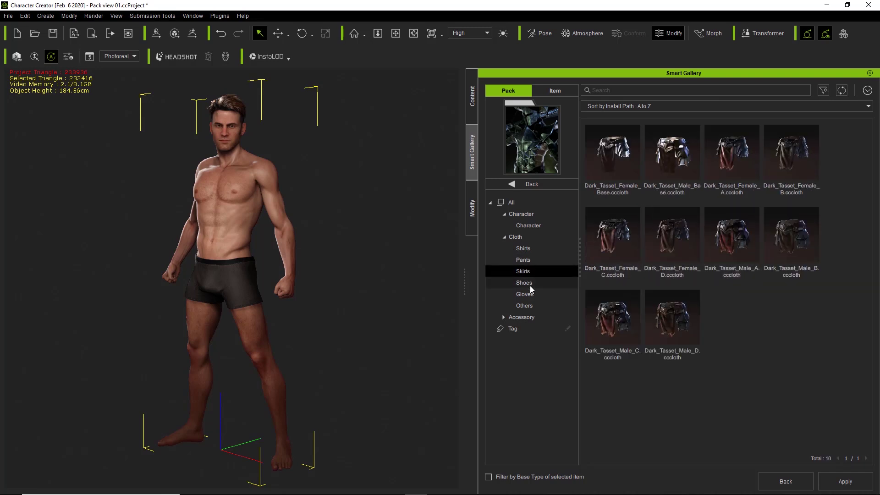
click(530, 284)
click(528, 294)
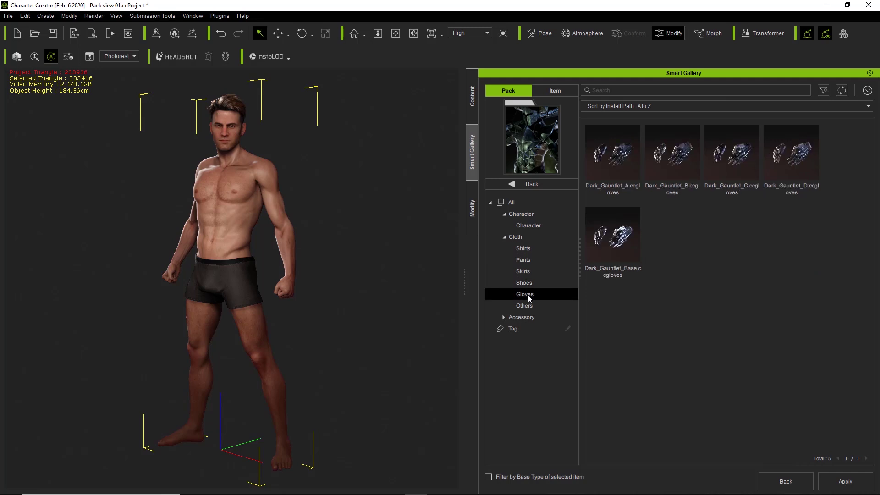
click(526, 305)
click(504, 317)
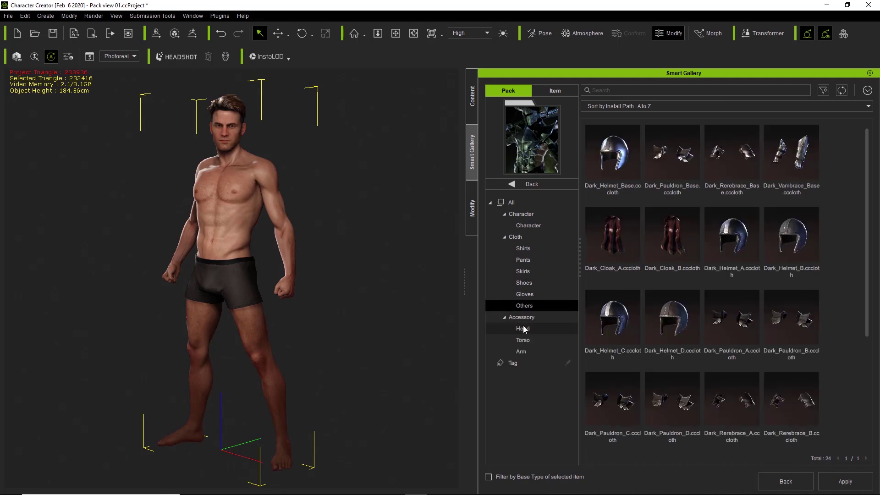
click(523, 328)
click(524, 340)
click(524, 350)
click(523, 328)
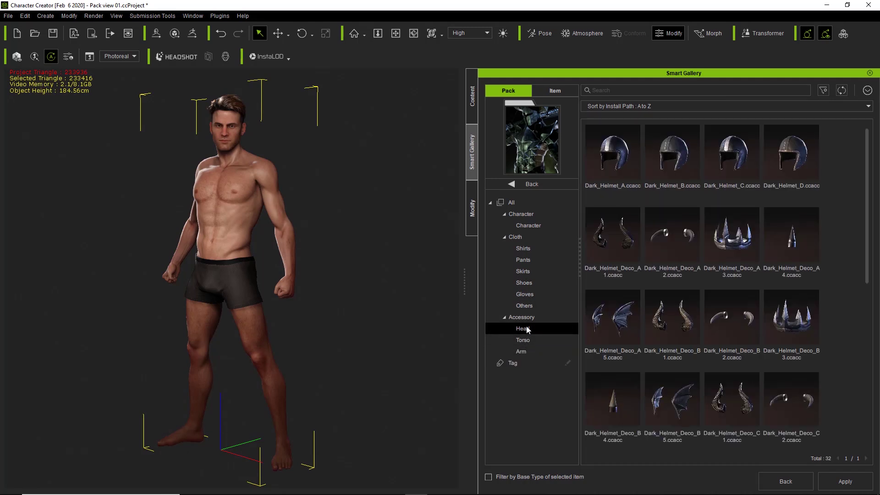
click(526, 320)
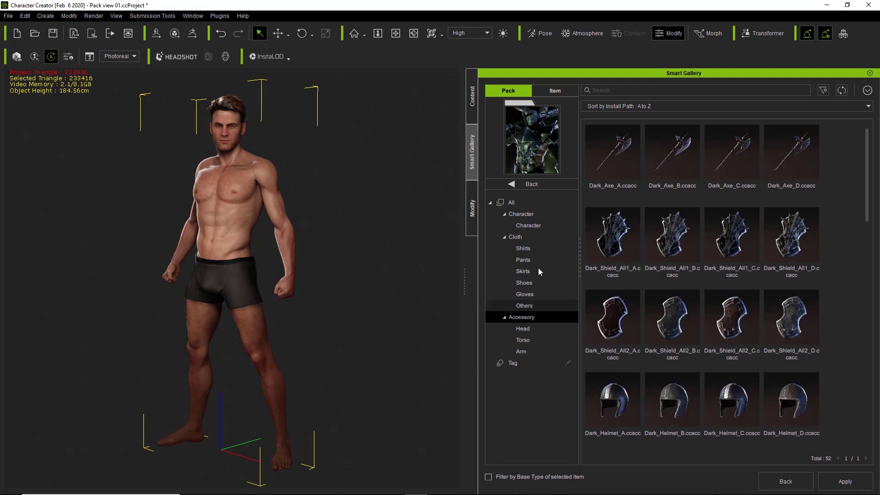
click(522, 203)
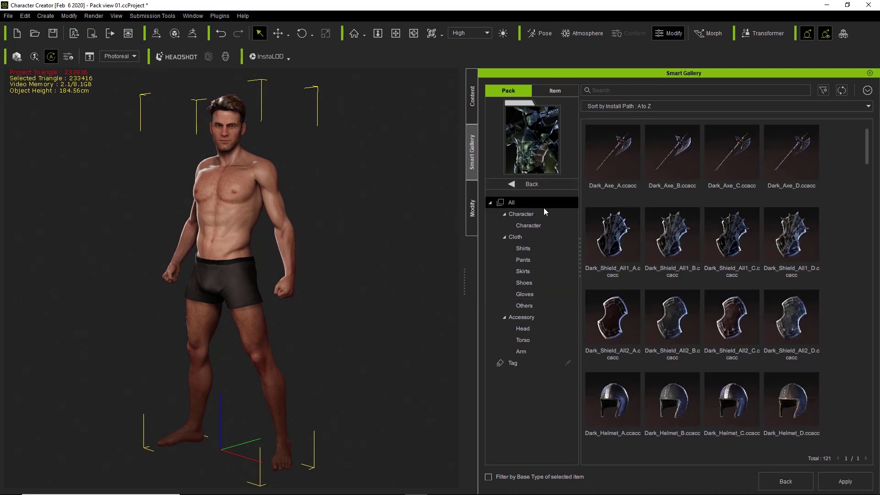
Step: Review the Darksider pack's product info (121 items, updated 2019-06-27) from the full pack list
click(529, 185)
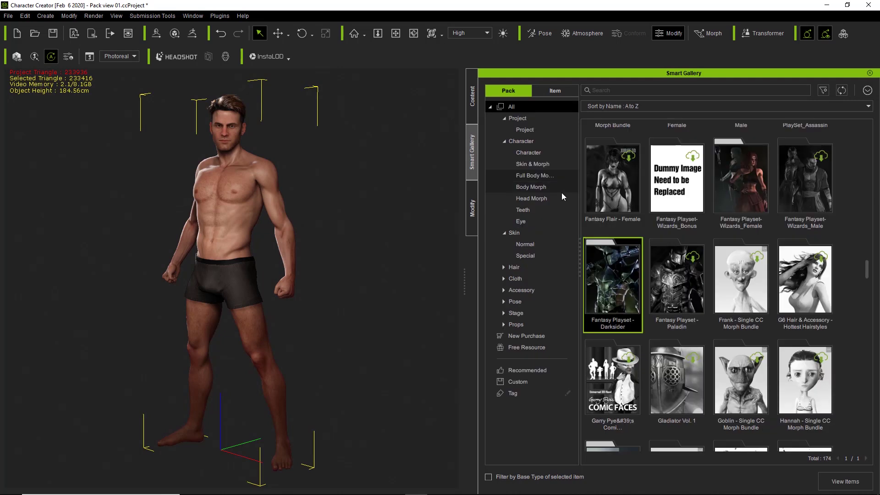
right_click(612, 283)
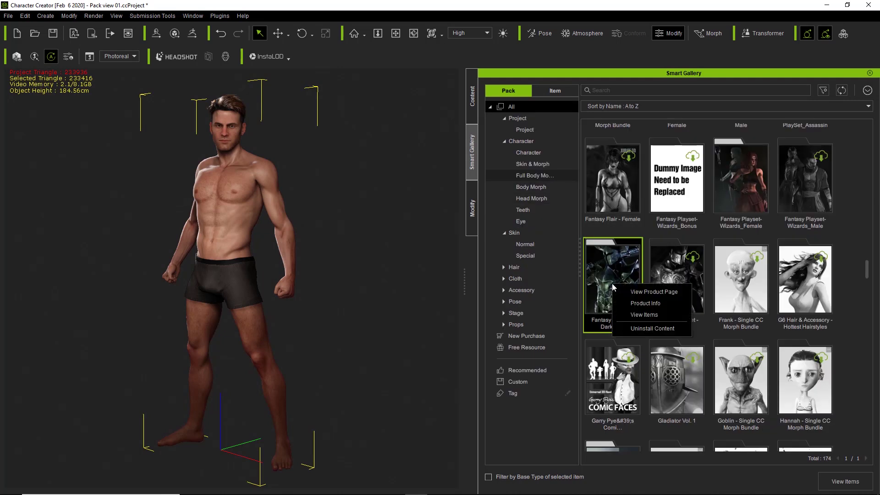
click(648, 303)
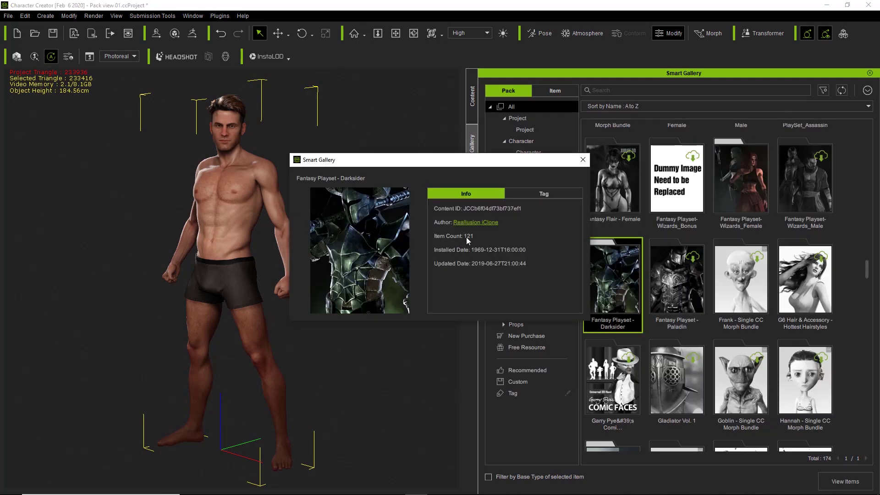
click(582, 161)
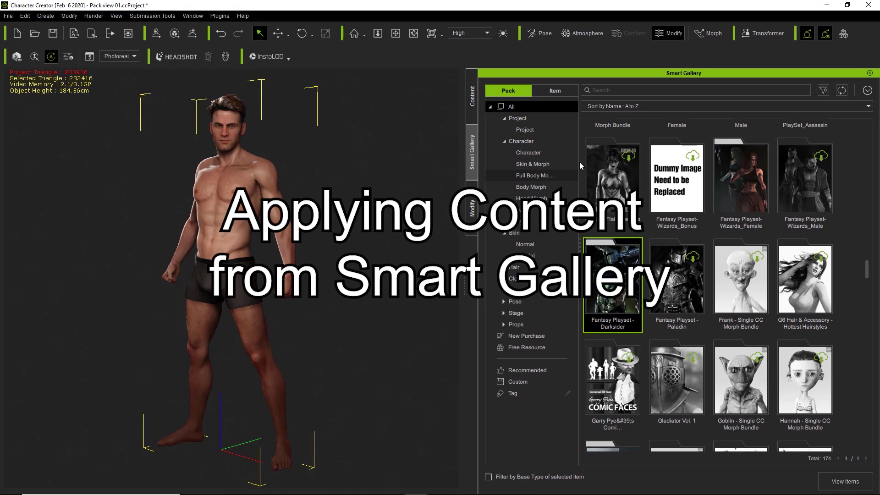
Step: Put Dark_Chainmail_Shirt from Content > Cloth > Shirts > Playset - Darksider on the avatar
click(468, 96)
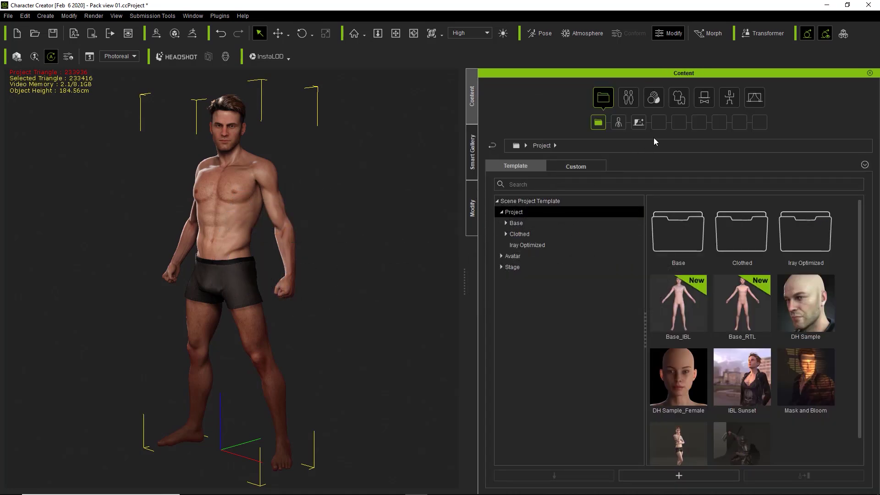
click(677, 104)
click(502, 234)
click(517, 246)
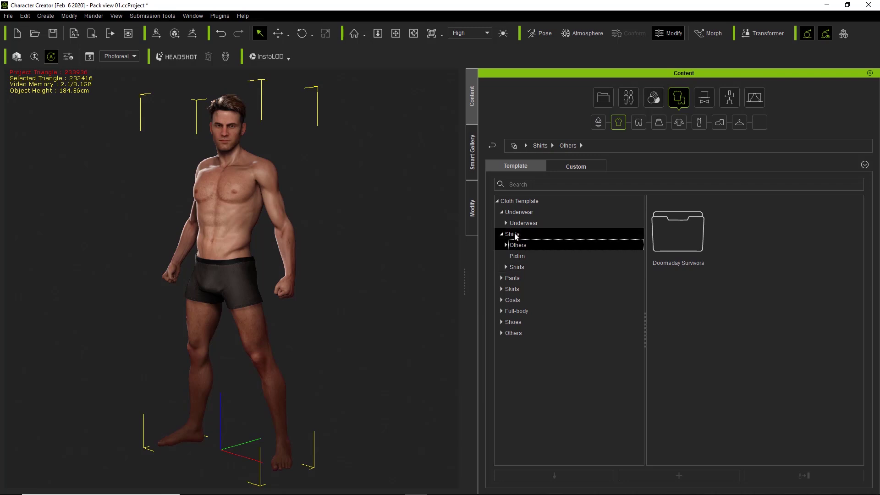
click(506, 268)
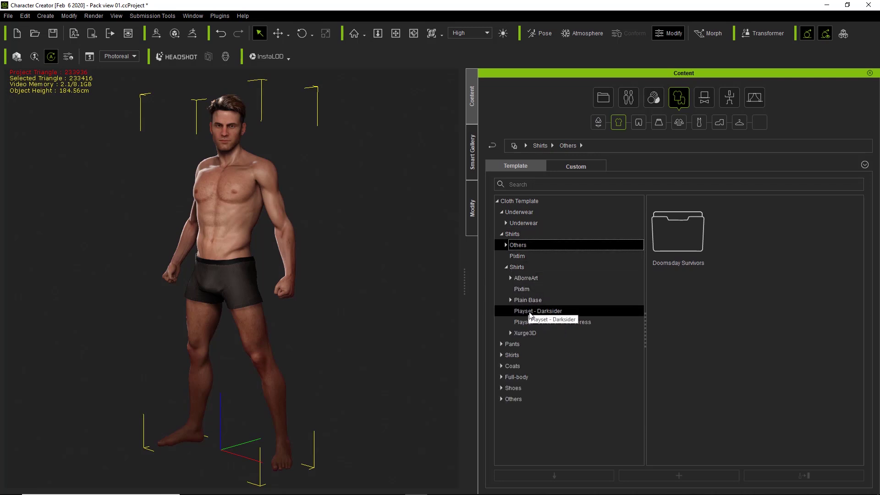
click(530, 312)
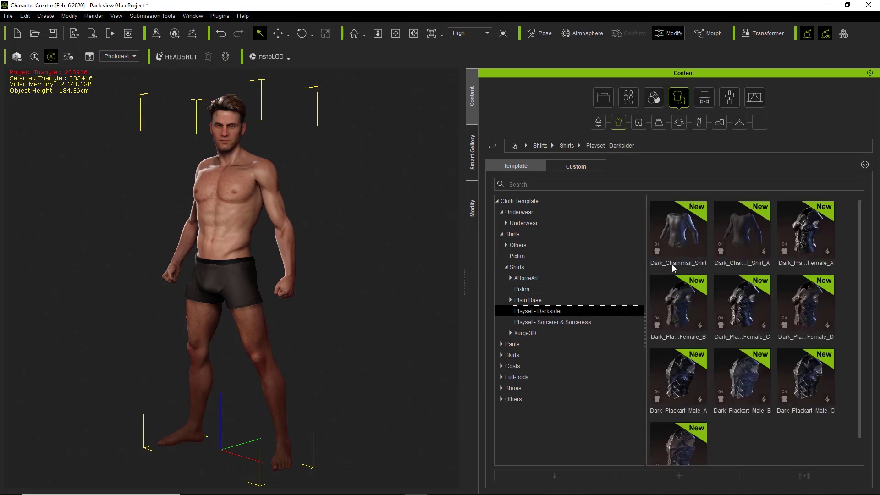
double_click(691, 241)
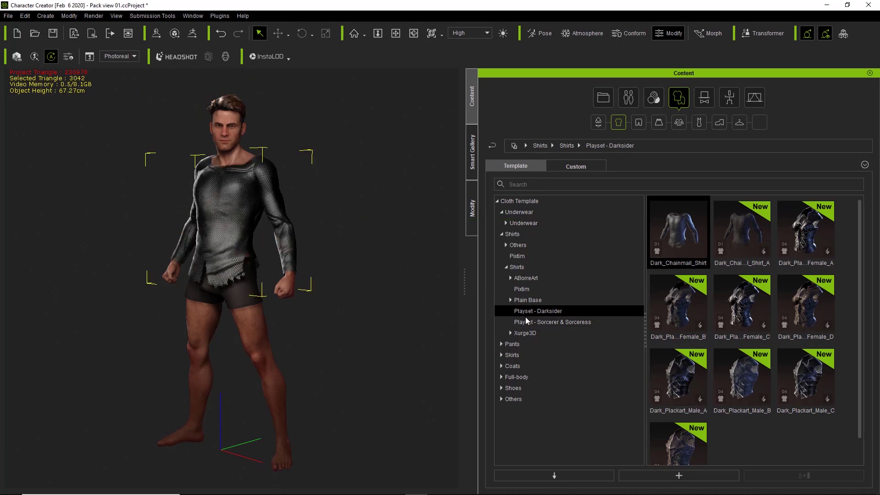
click(501, 345)
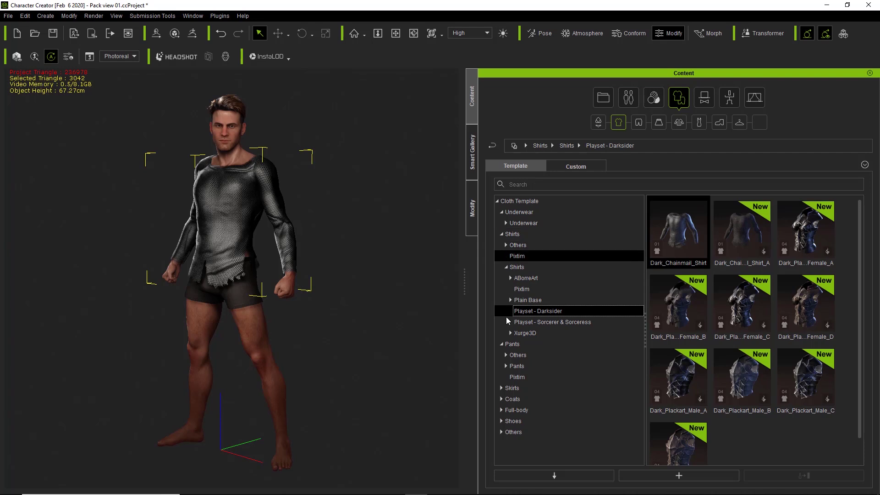
Step: Add Dark_Cuisse_A and Dark_Greave_C from the Playset - Darksider pants to the avatar's legs
click(505, 366)
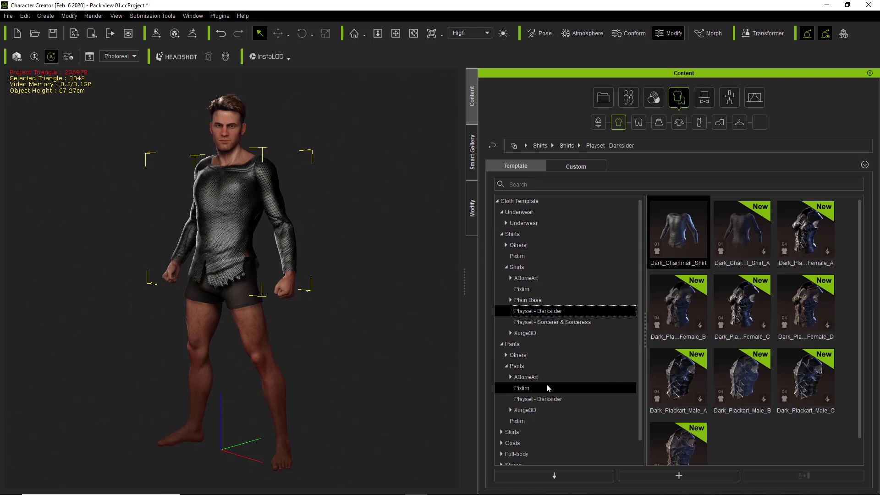
click(531, 403)
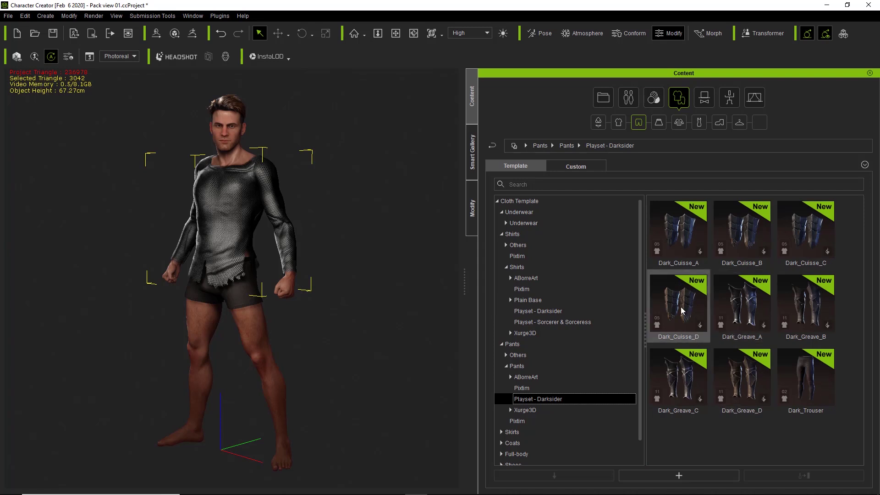
double_click(684, 240)
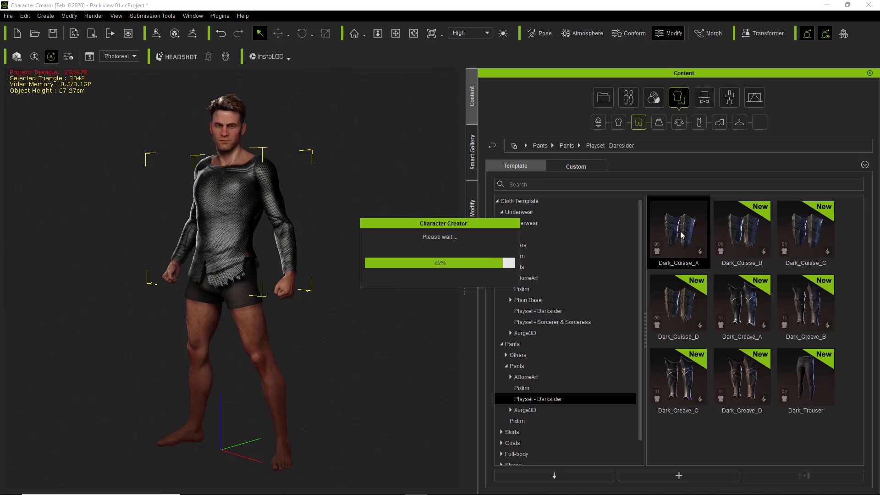
double_click(686, 383)
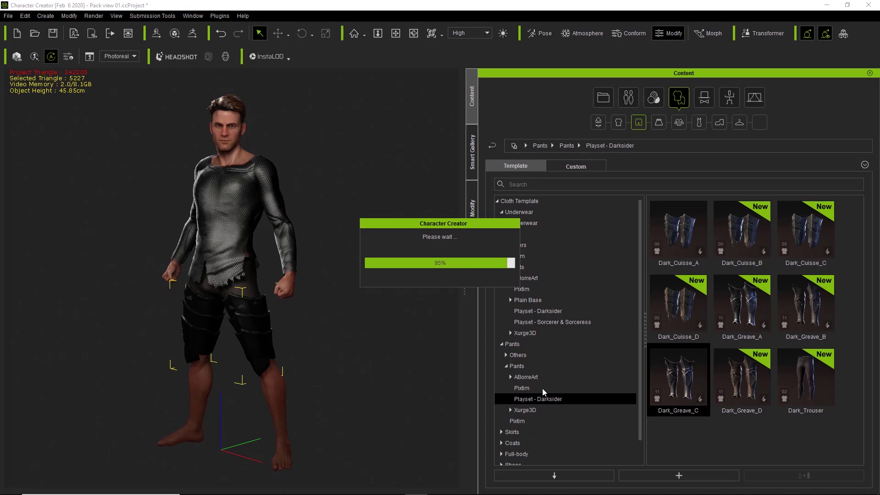
scroll(559, 339, down, 1)
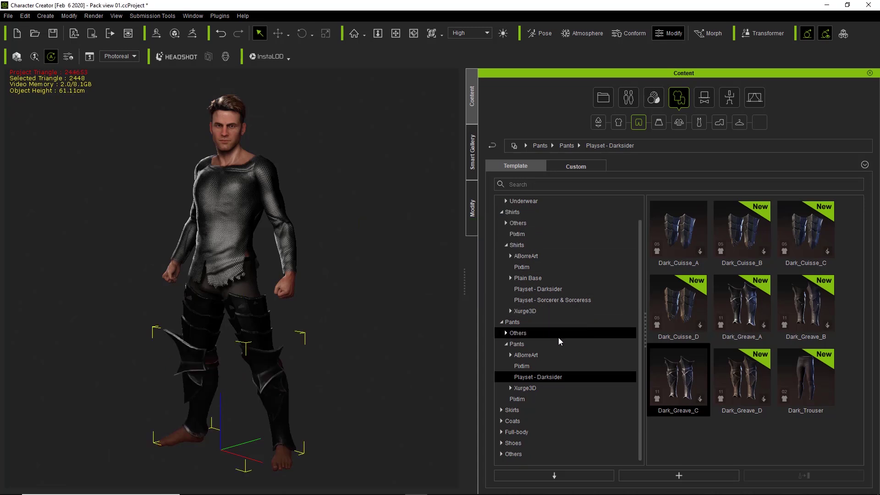
Step: Show the Playset - Darksider head helmet templates, then the eight Dark_Pauldron torso templates
click(706, 98)
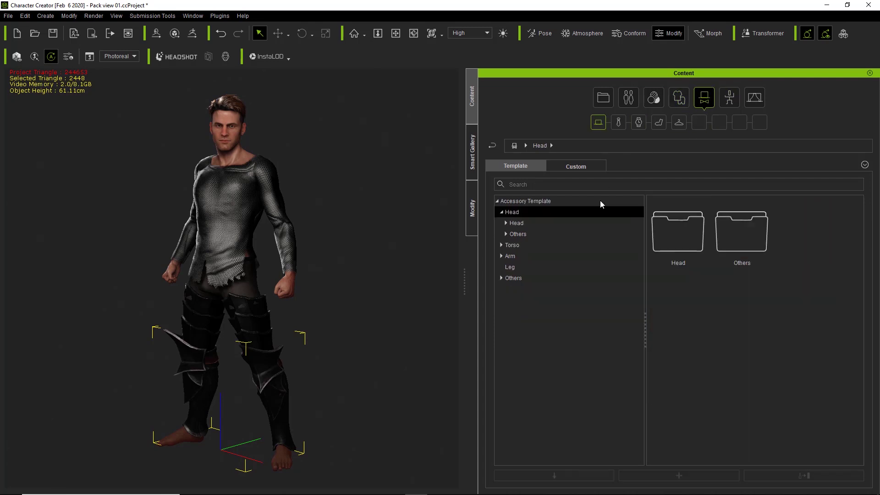
click(505, 224)
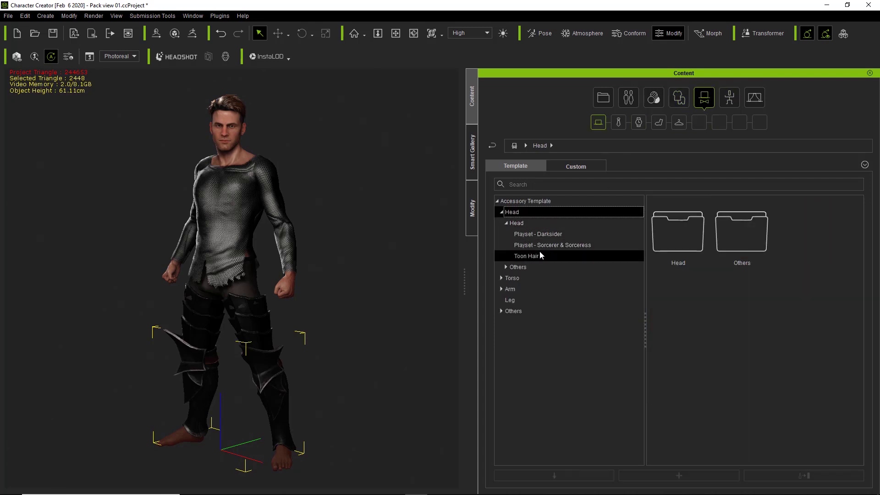
click(547, 234)
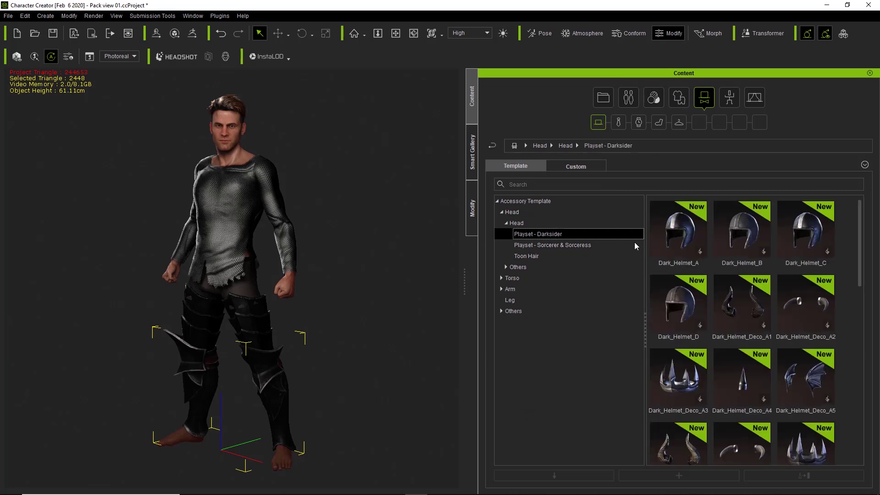
click(503, 278)
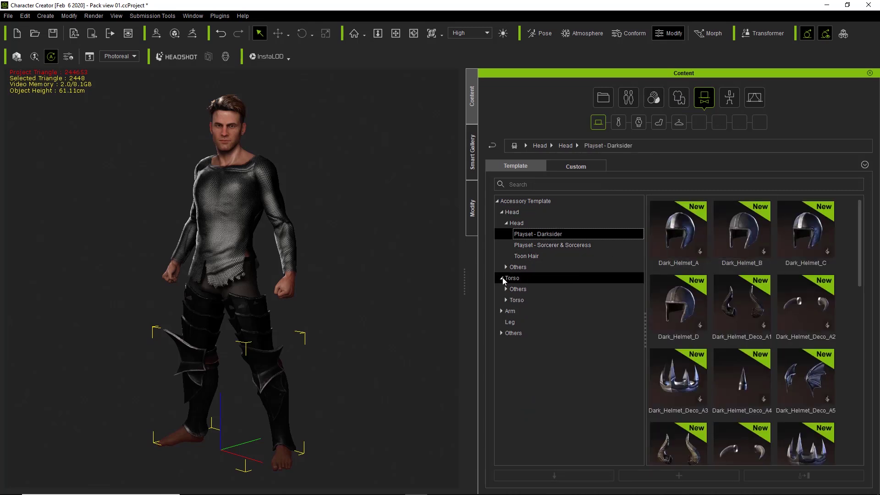
click(507, 300)
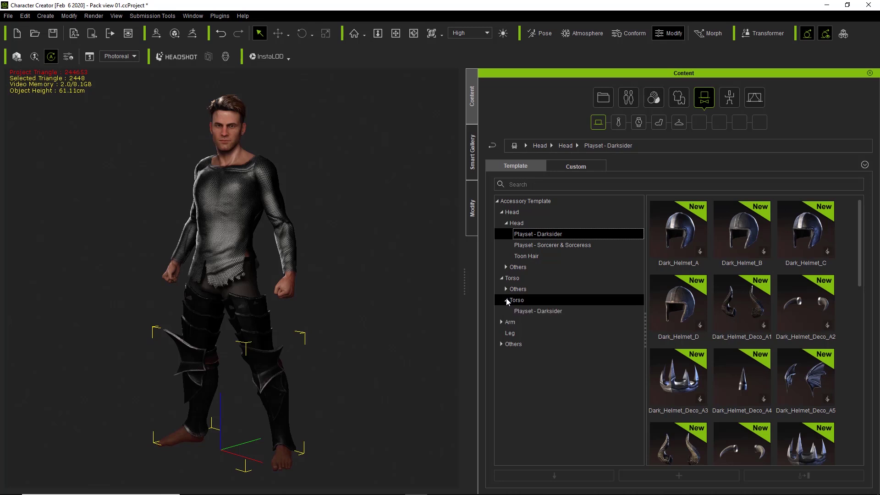
click(528, 313)
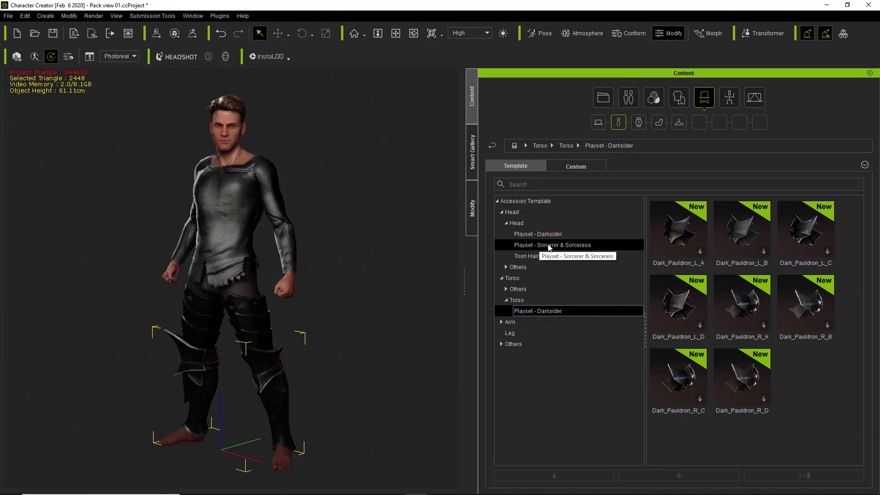
Step: Put the Darksider pack's Dark_Plackart_Male_A breastplate from Cloth > Shirts on the character
click(472, 156)
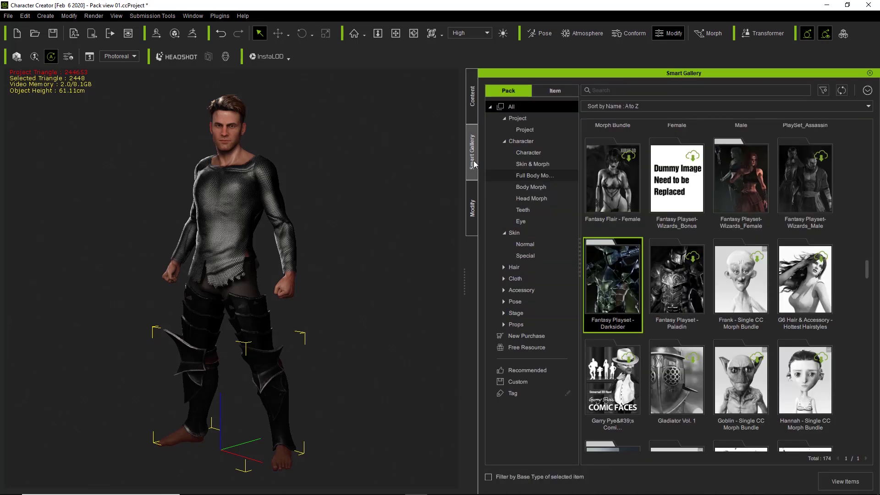
double_click(627, 288)
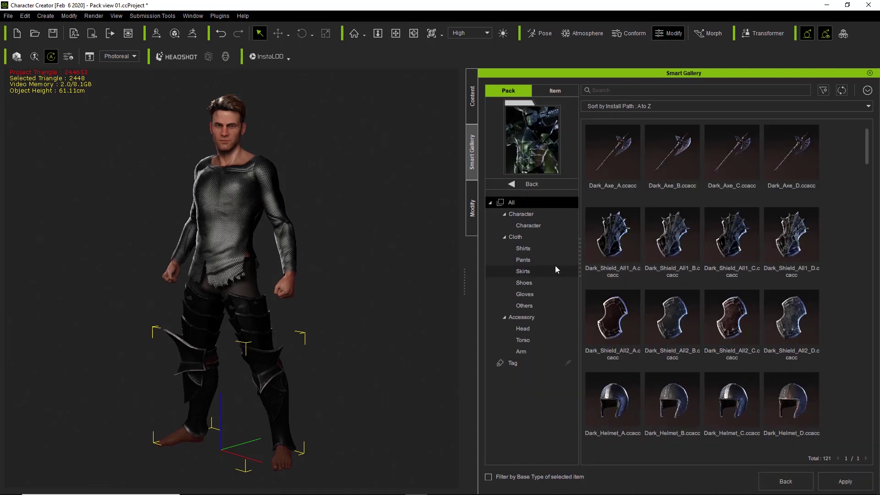
click(529, 248)
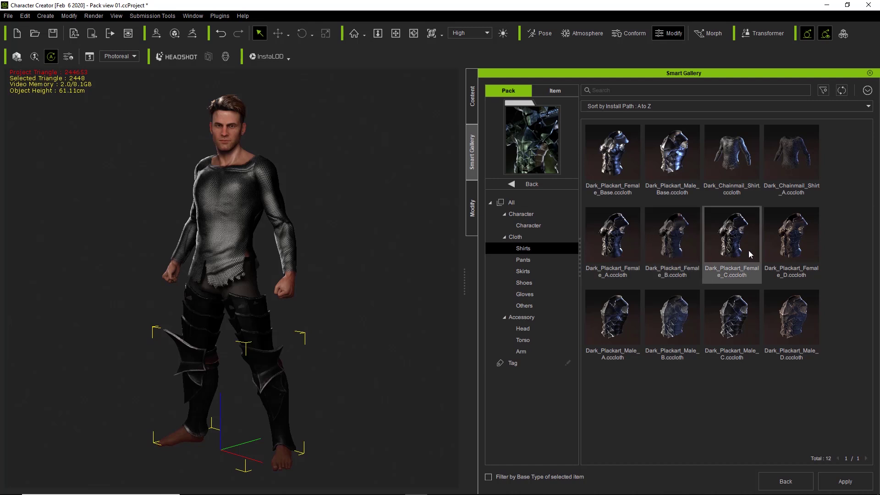
double_click(620, 320)
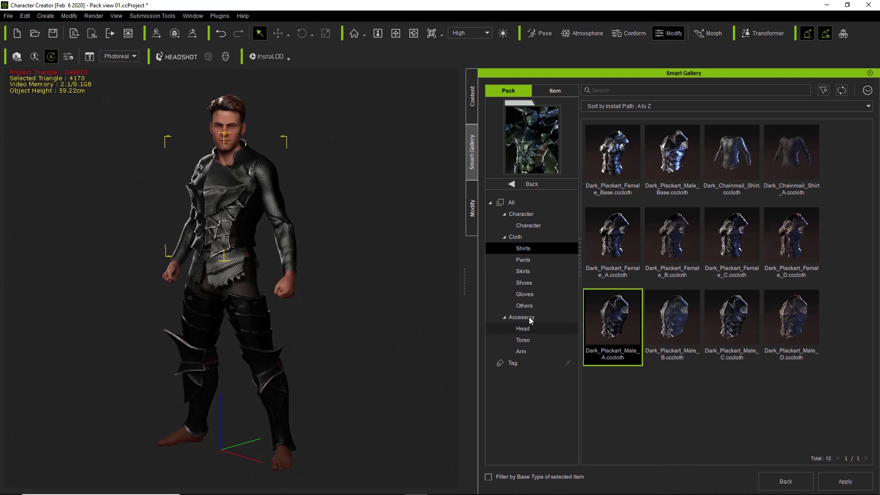
Step: Dress the character in Dark_Sabatons_Base from Shoes and Dark_Tasset_Male_Base from Skirts
click(528, 285)
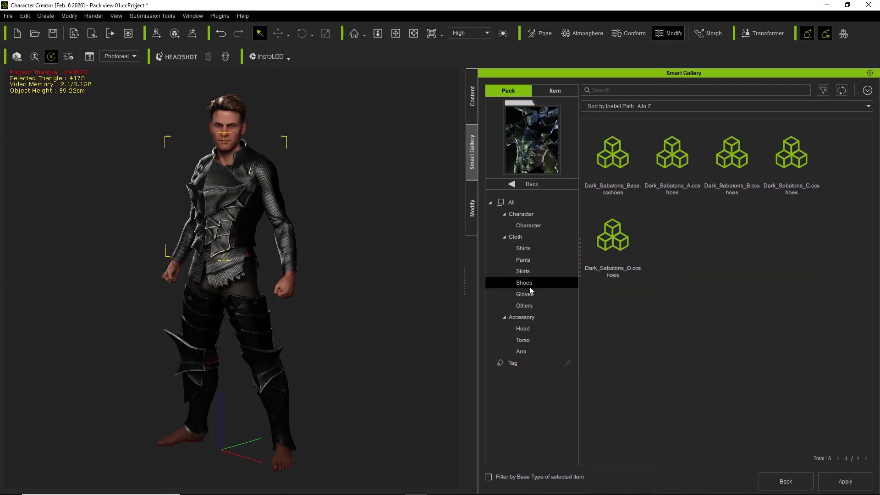
click(619, 158)
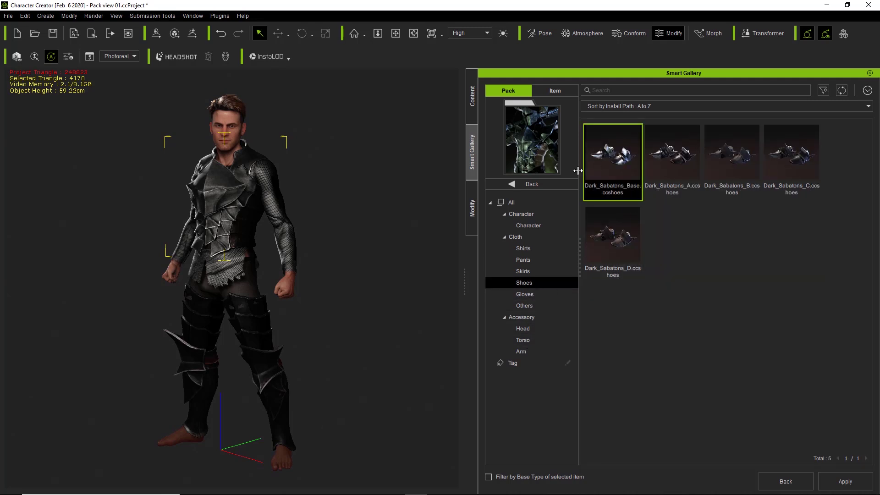
double_click(620, 168)
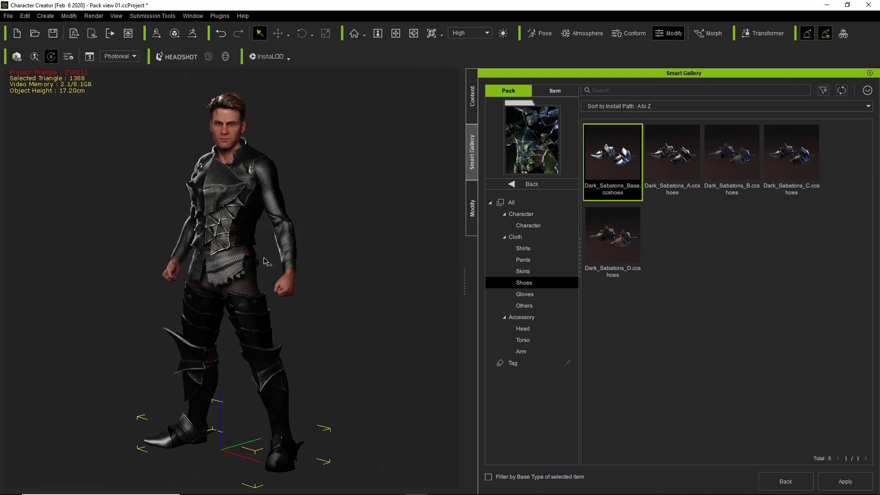
click(533, 271)
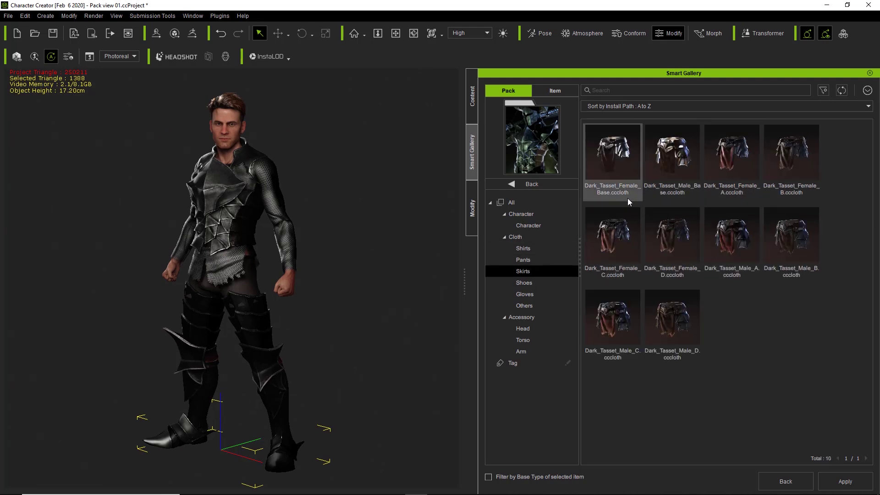
double_click(670, 160)
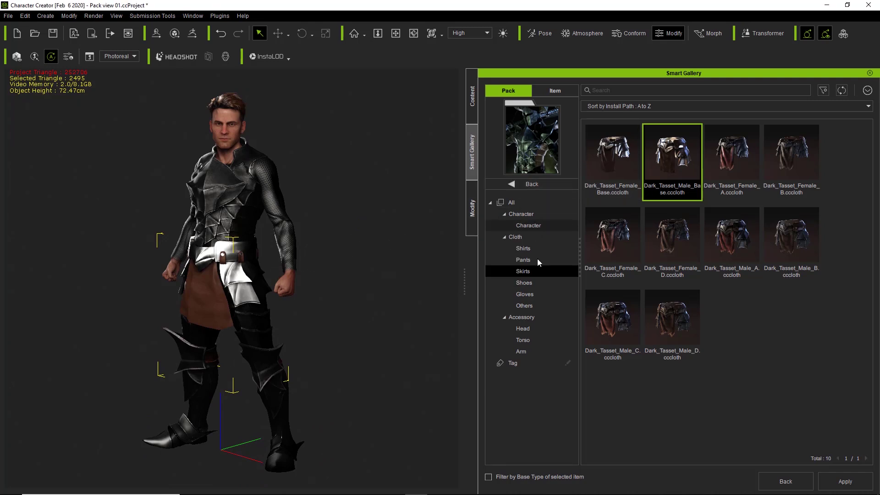
Step: Apply Dark_Helmet_A from Accessory > Head and zoom in on the helmeted head
click(525, 329)
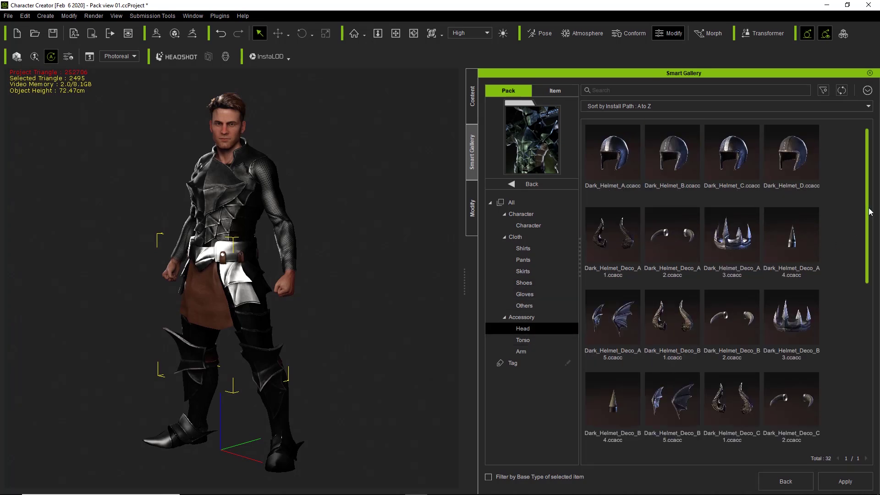
drag(866, 211, 855, 193)
double_click(622, 163)
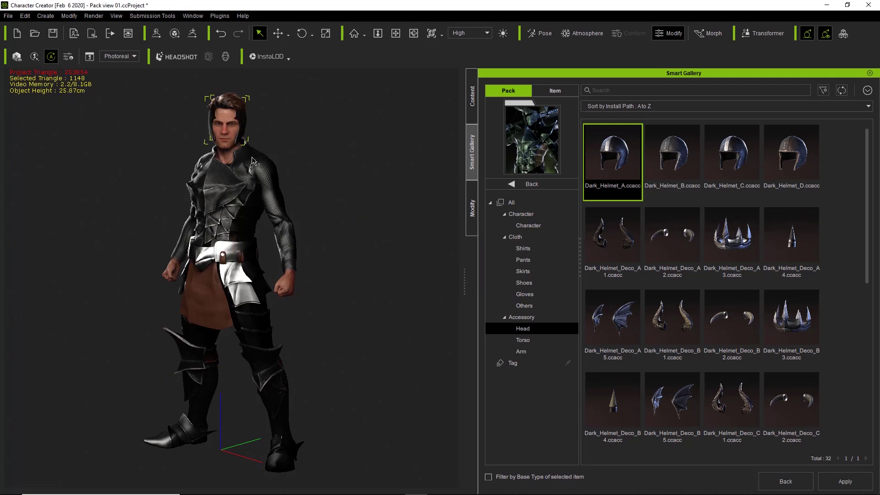
scroll(248, 156, up, 10)
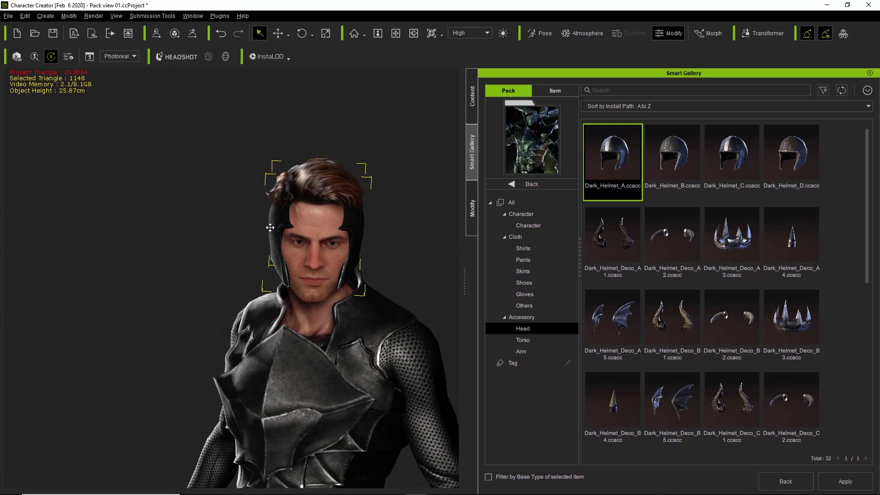
right_drag(270, 227, 289, 200)
Step: Delete the hair and scale Dark_Helmet_A up slightly to a 26.25 cm height
click(289, 183)
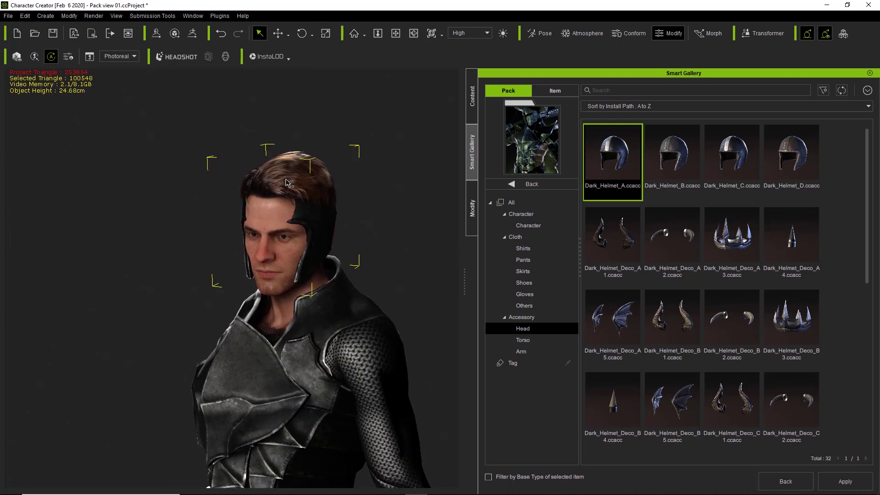
key(Delete)
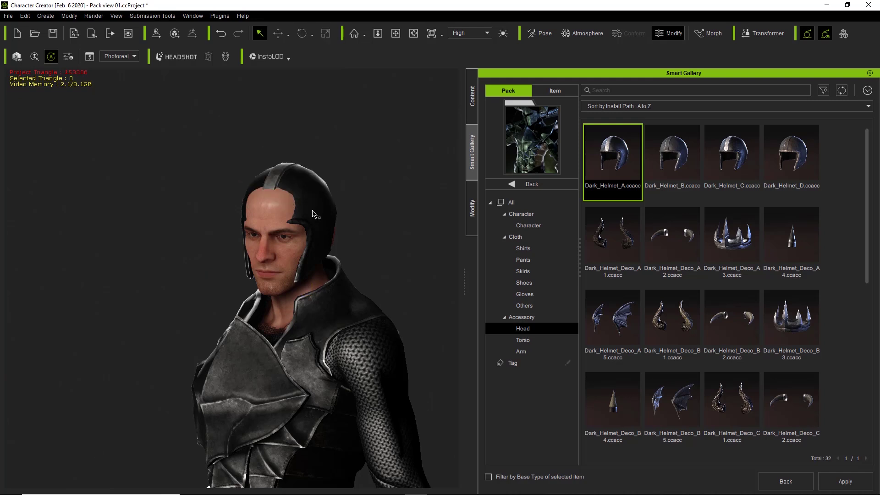
click(314, 214)
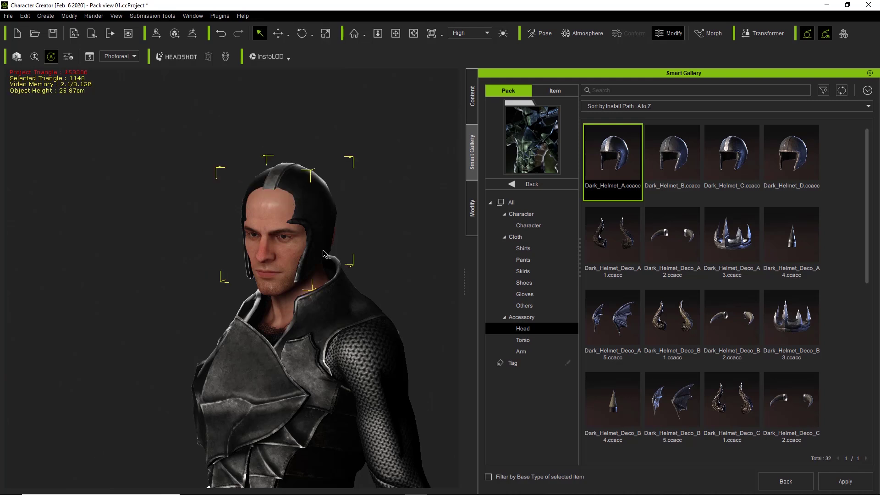
right_drag(301, 258, 238, 255)
key(r)
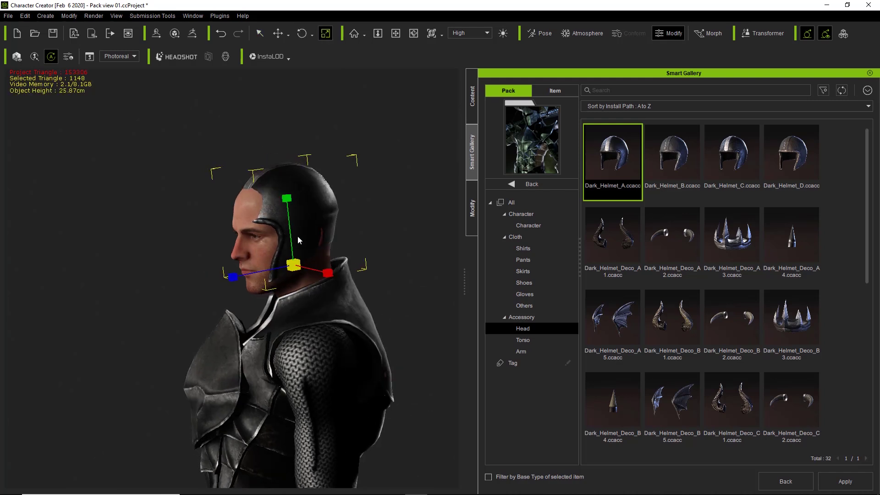
drag(235, 277, 228, 283)
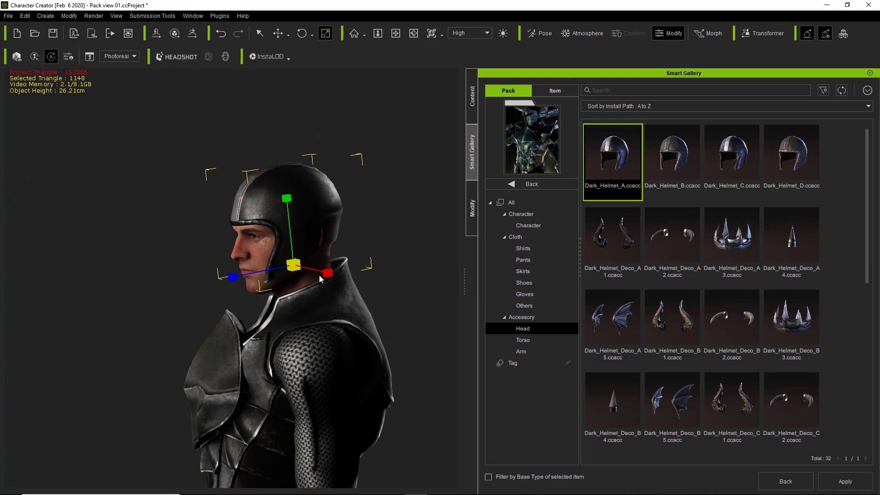
drag(324, 275, 329, 277)
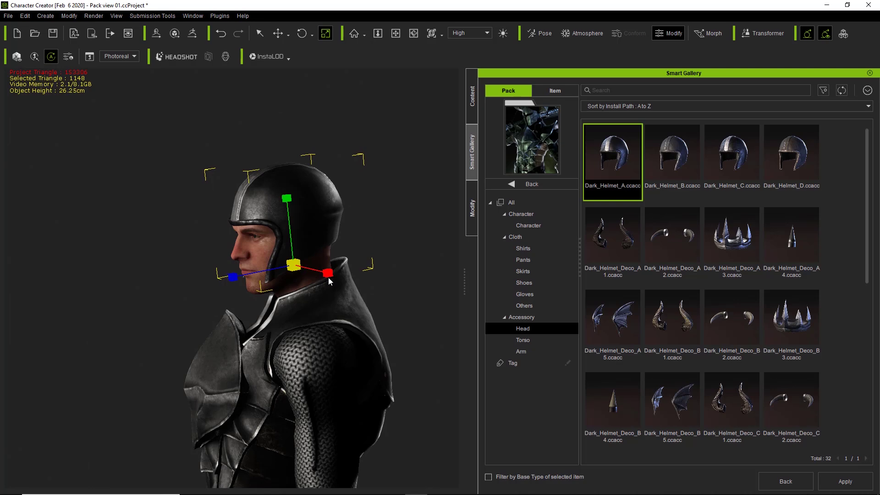
right_drag(312, 277, 337, 299)
middle_drag(336, 298, 337, 286)
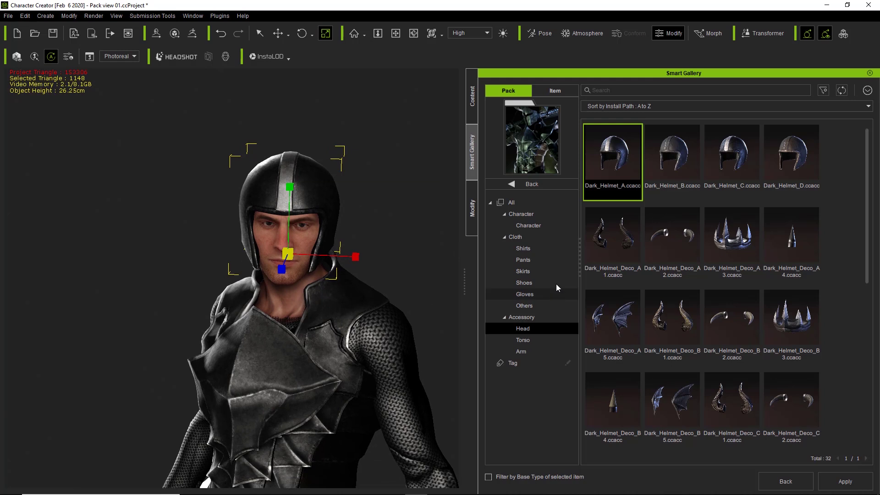
Step: Add the Dark_Helmet_Deco_A3 crown and the Dark_Mask_A1 mask to the helmet
double_click(739, 249)
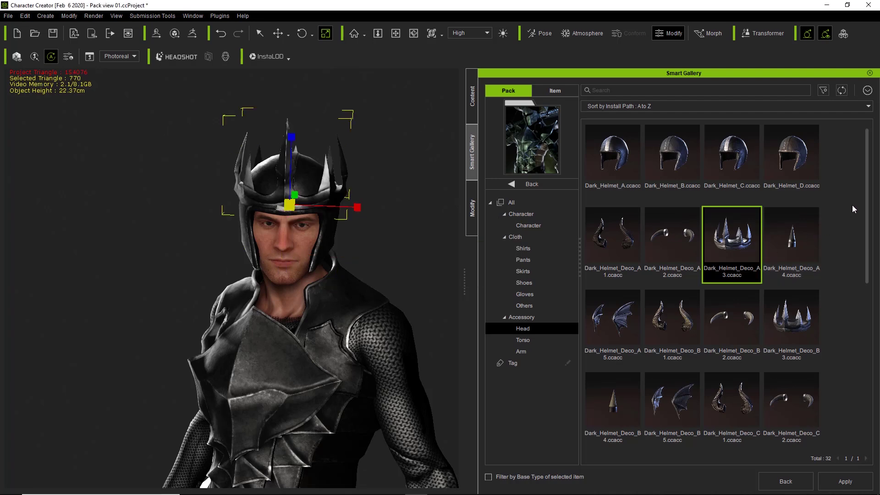
drag(864, 196, 860, 385)
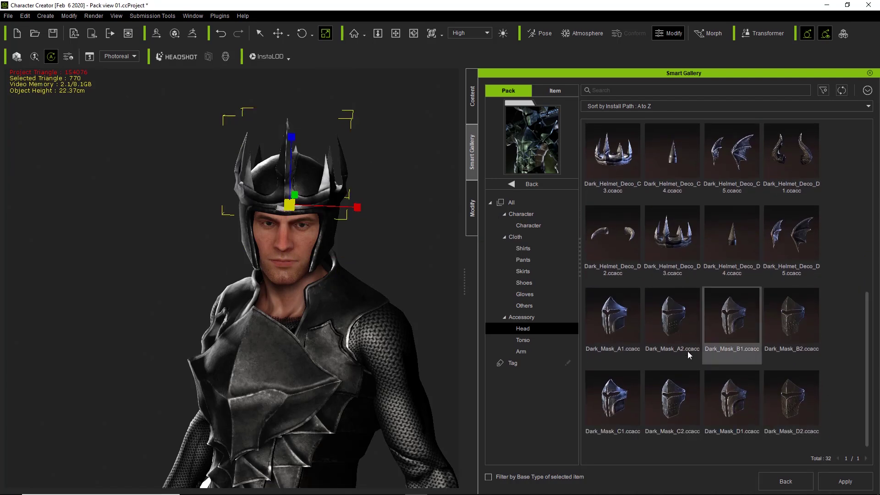
double_click(617, 326)
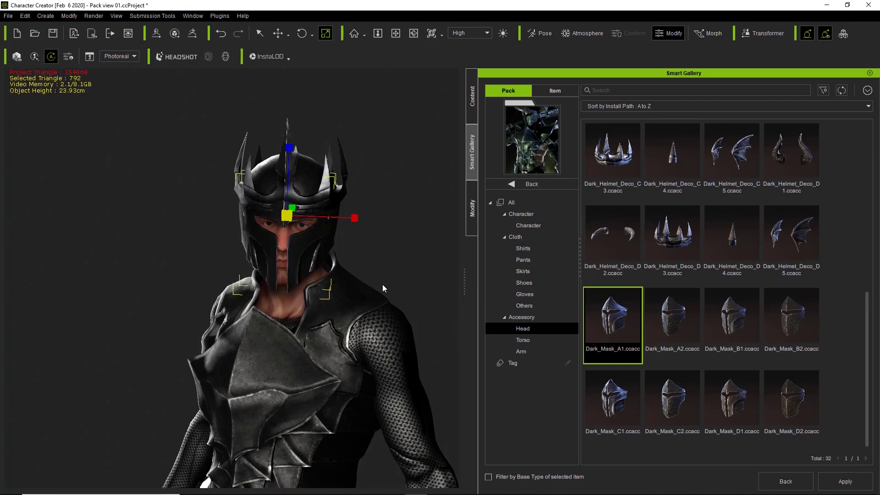
right_drag(392, 255, 330, 269)
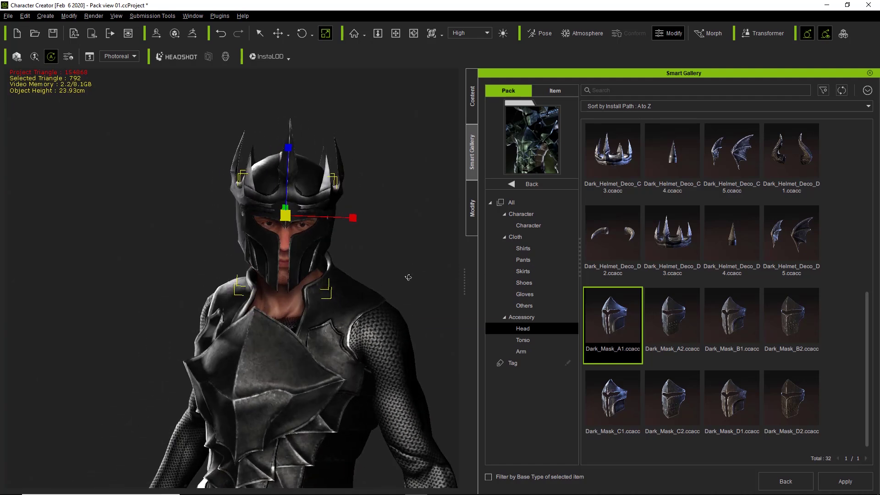
Step: Add the Dark_Helmet_Deco_D5 wing decoration and zoom out to inspect the helmet
double_click(798, 242)
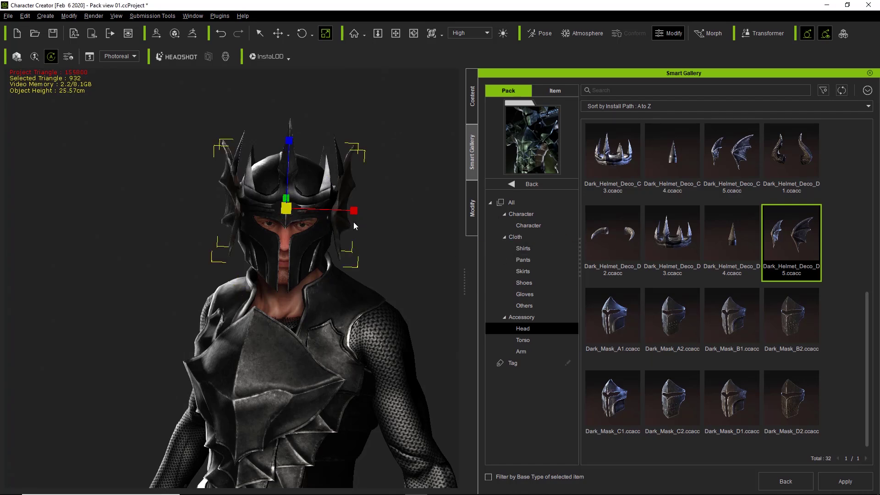
right_drag(354, 221, 307, 323)
scroll(307, 323, down, 5)
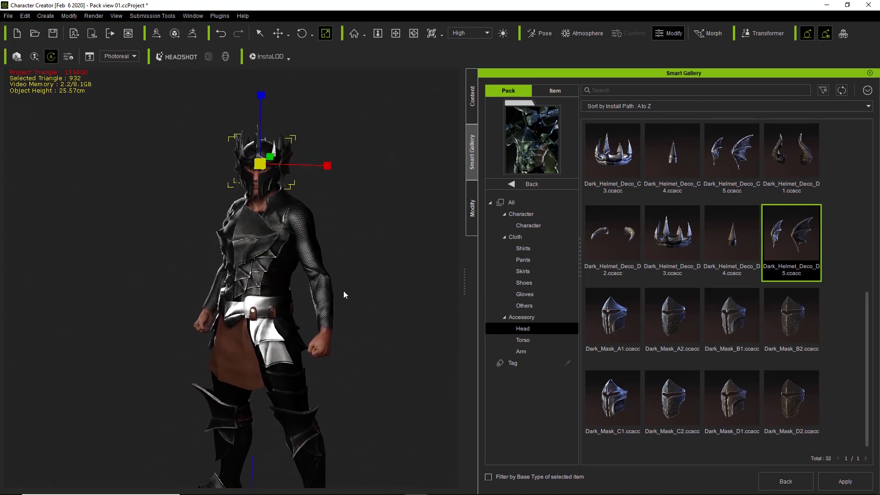
Step: Equip the Dark_Gauntlet_A gauntlets from Gloves and the Dark_Axe_A axe from Accessory
click(523, 295)
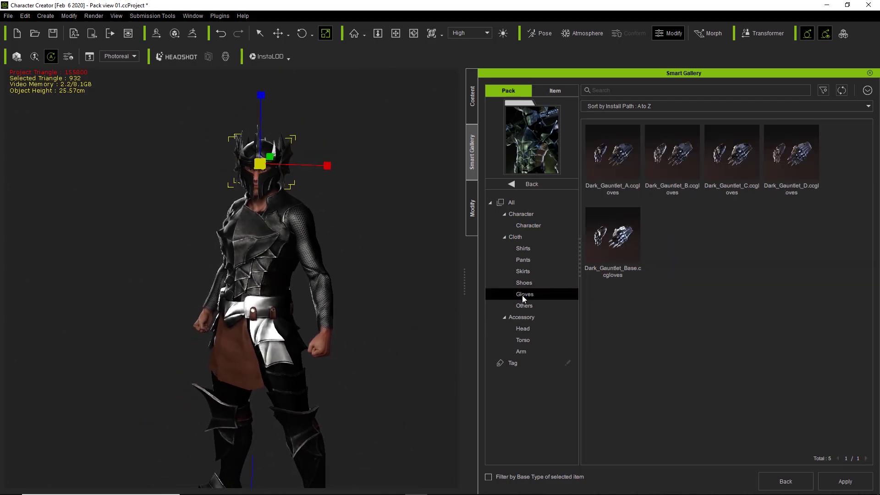
double_click(610, 164)
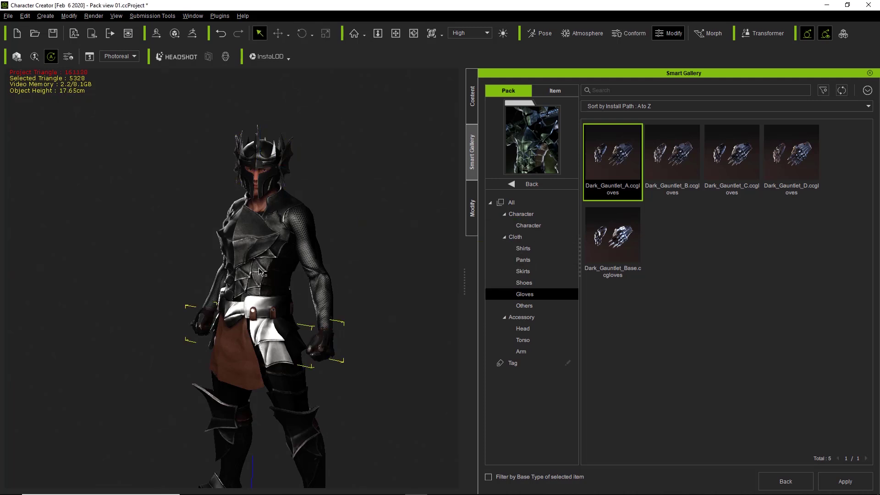
right_drag(215, 288, 251, 292)
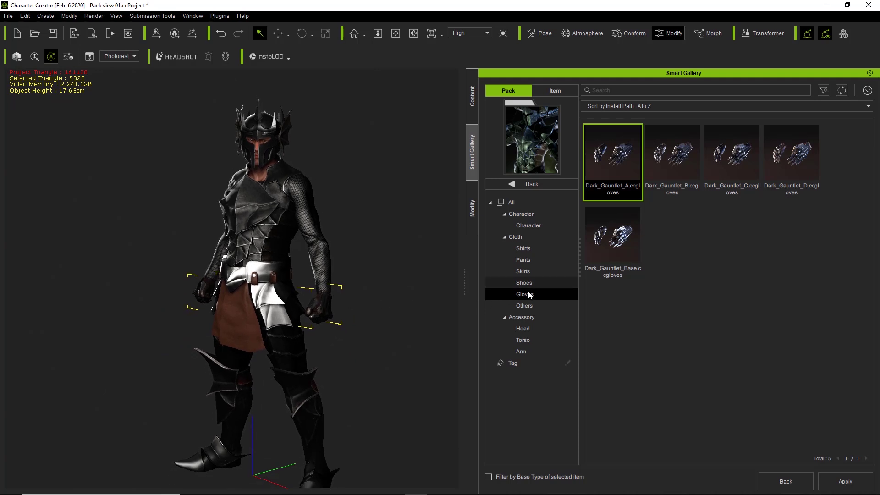
click(527, 321)
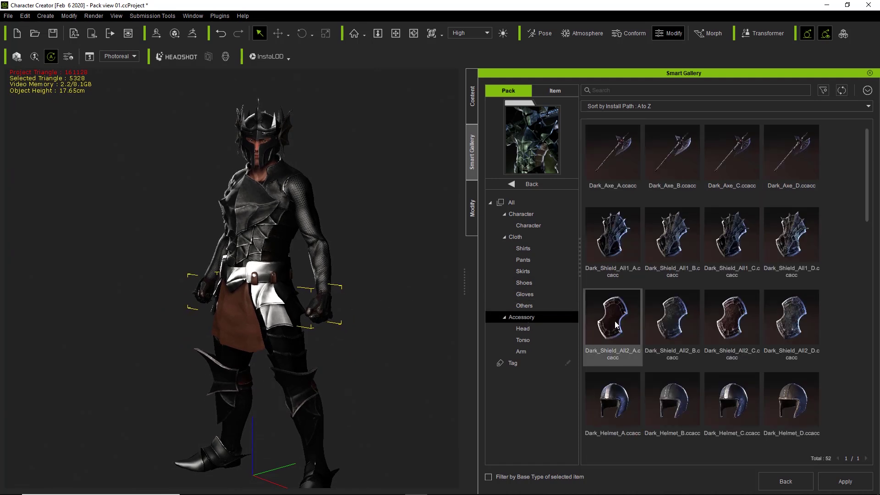
double_click(614, 158)
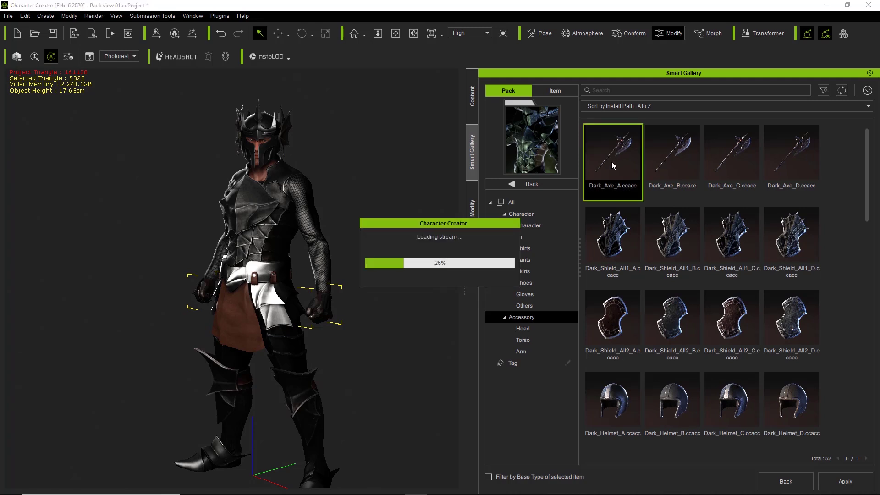
Step: Browse the pack's categories, then put Dark_Vambrace_Base from Cloth > Others on the forearms
click(522, 351)
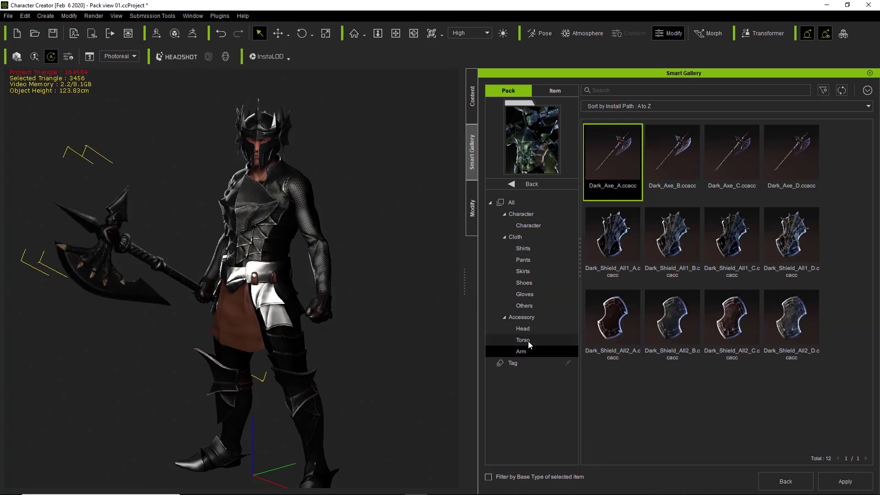
click(528, 340)
click(527, 329)
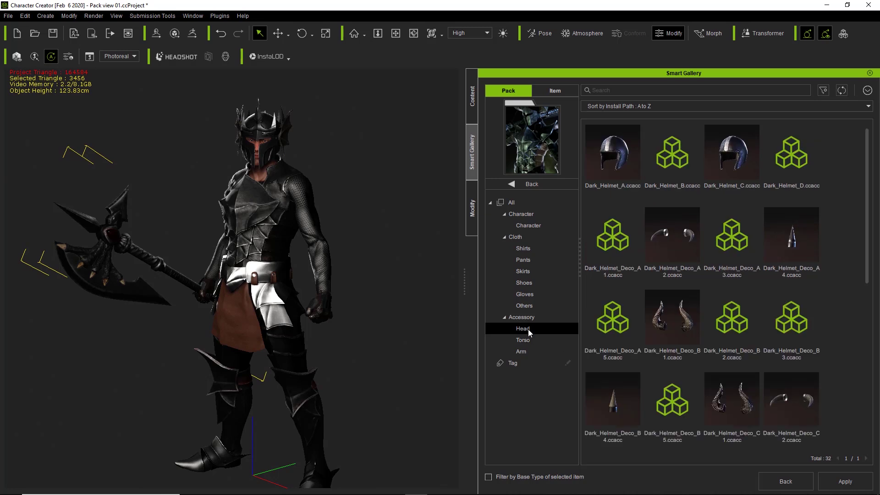
click(529, 296)
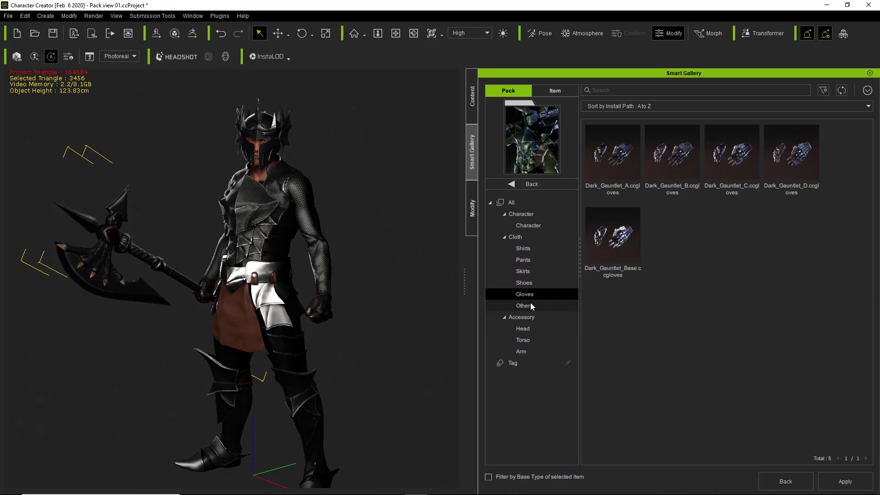
click(530, 306)
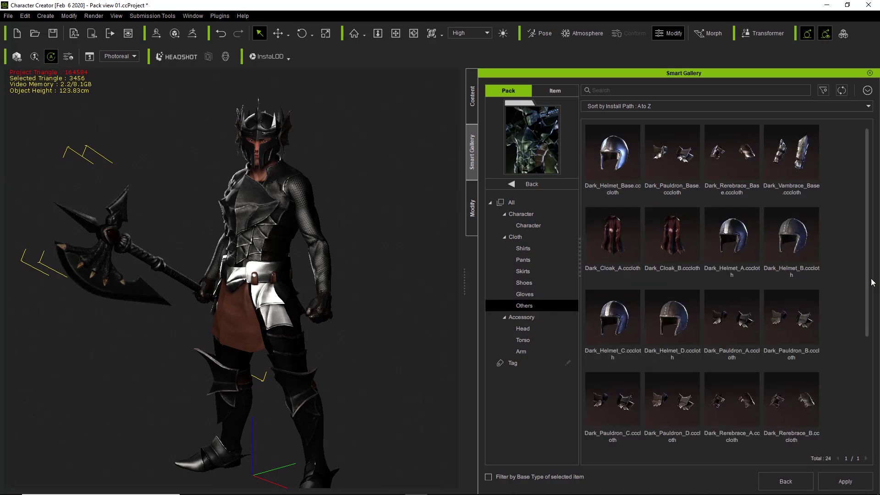
double_click(808, 163)
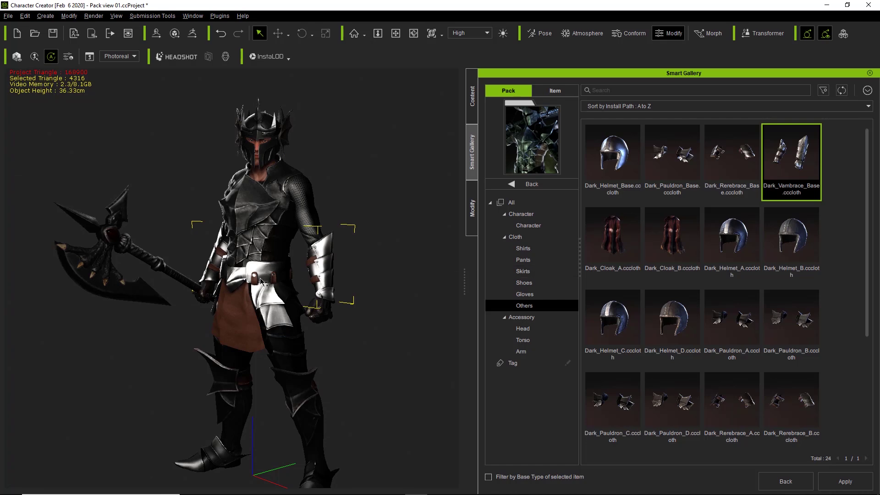
right_drag(247, 296, 266, 289)
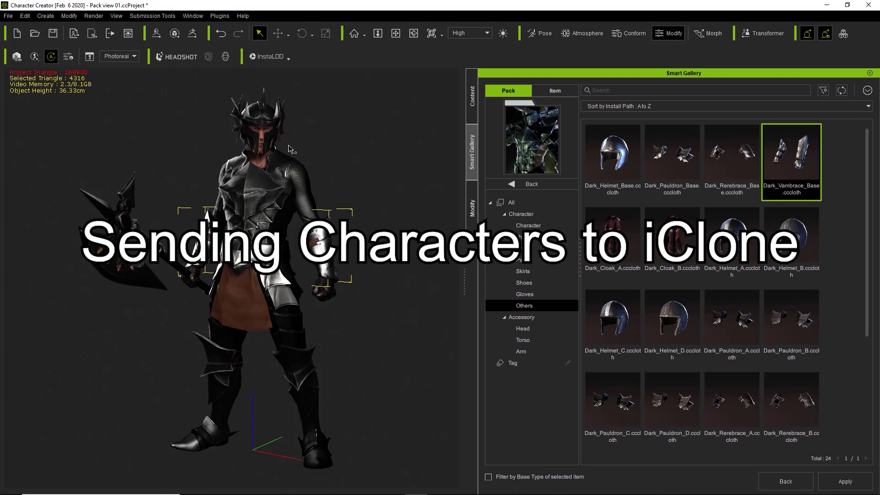
Step: Select the armoured character and send it to iClone 7
click(263, 163)
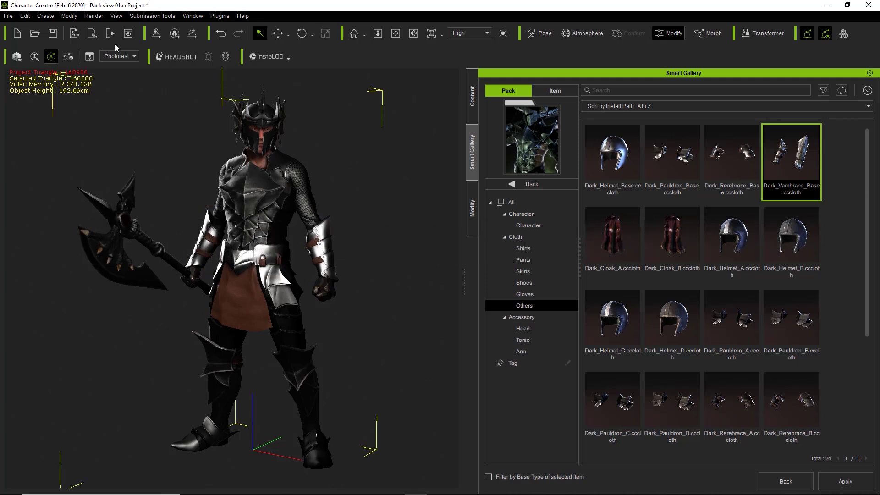
click(91, 34)
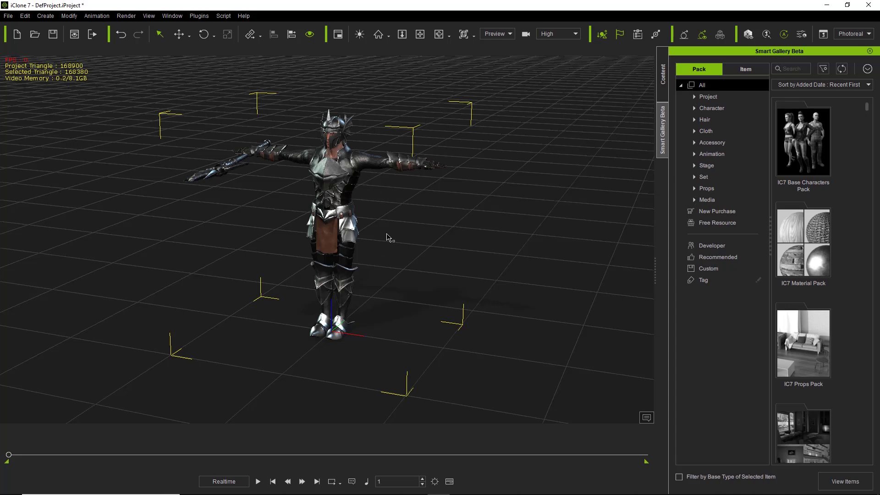
Step: Orbit around the imported character and search the Smart Gallery for 'sword'
right_drag(307, 231, 582, 192)
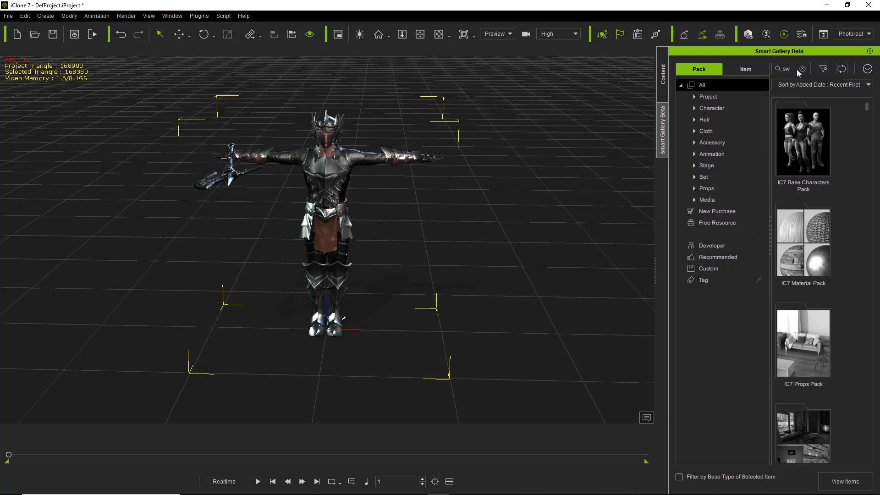
text(ord)
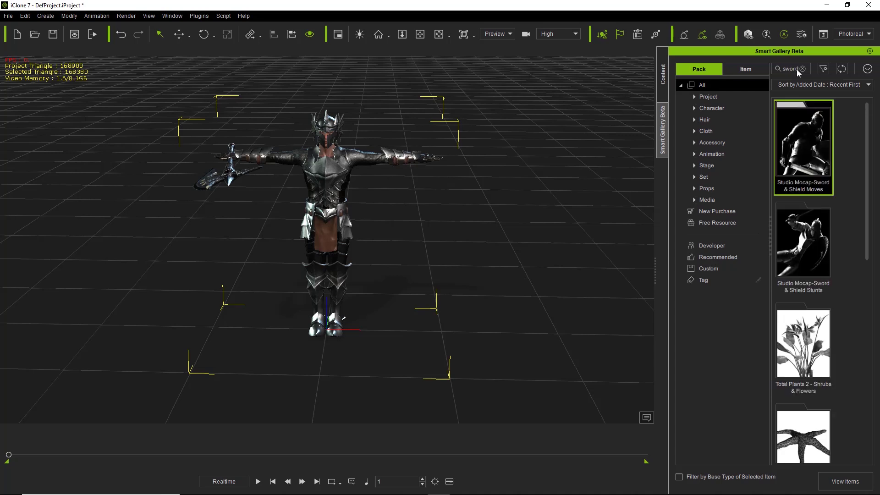
Step: Apply Atk_Jump from Sword & Shield Moves, play it back twice and rewind to frame 1
double_click(809, 152)
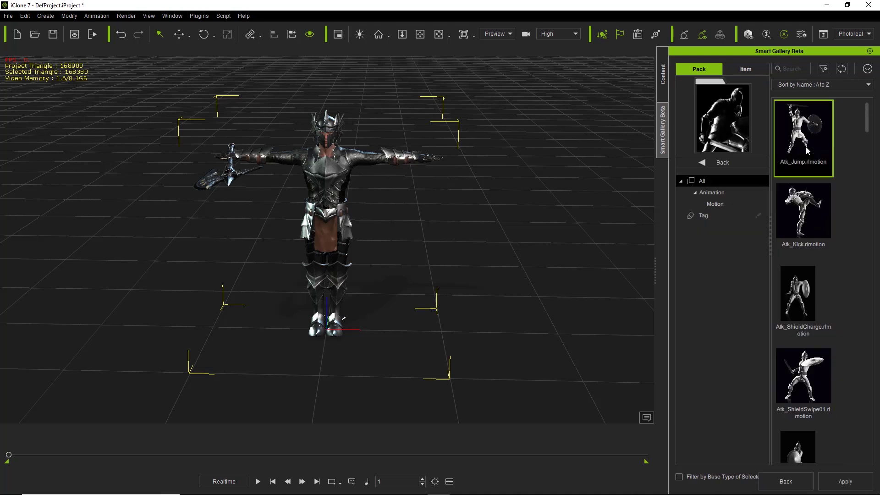
double_click(803, 138)
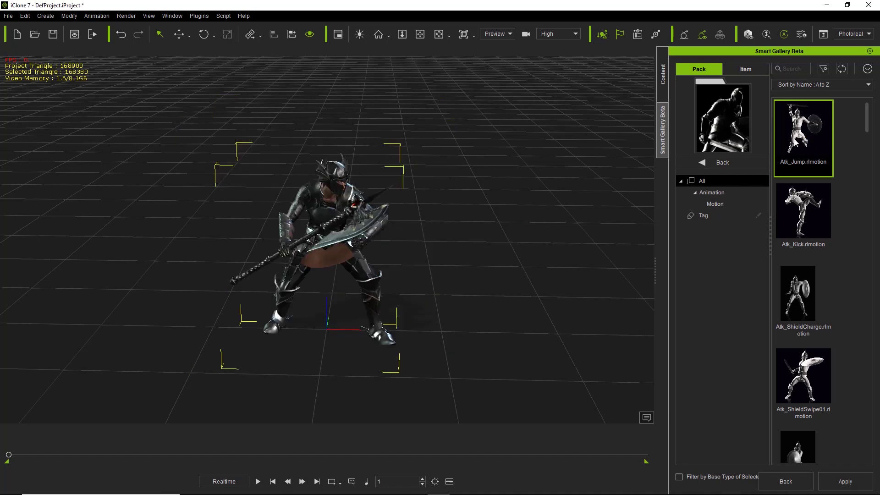
click(258, 481)
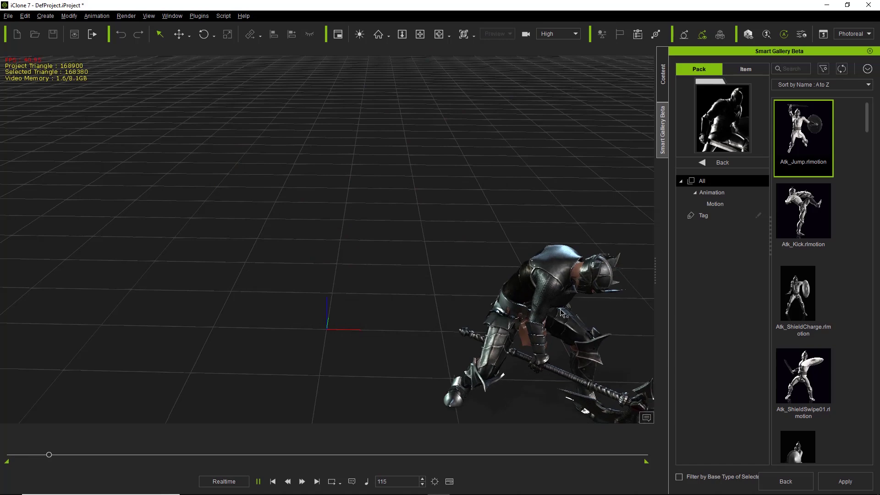
middle_drag(511, 337, 428, 242)
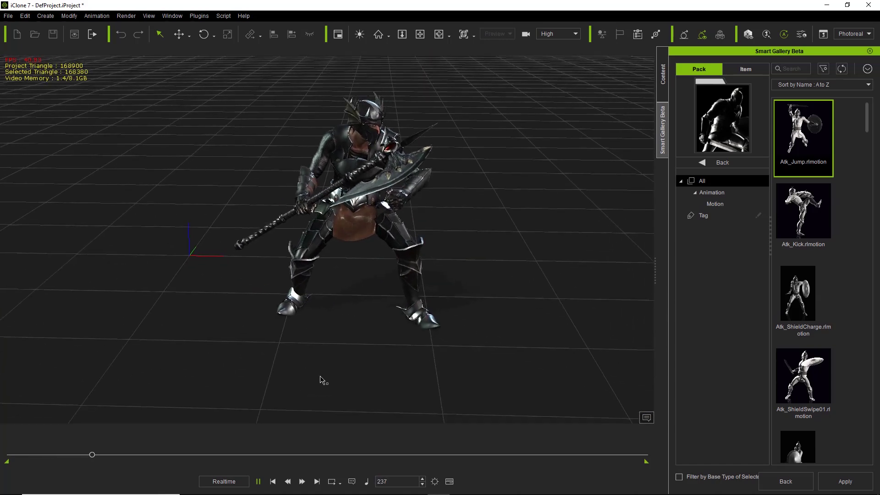
click(258, 481)
click(258, 481)
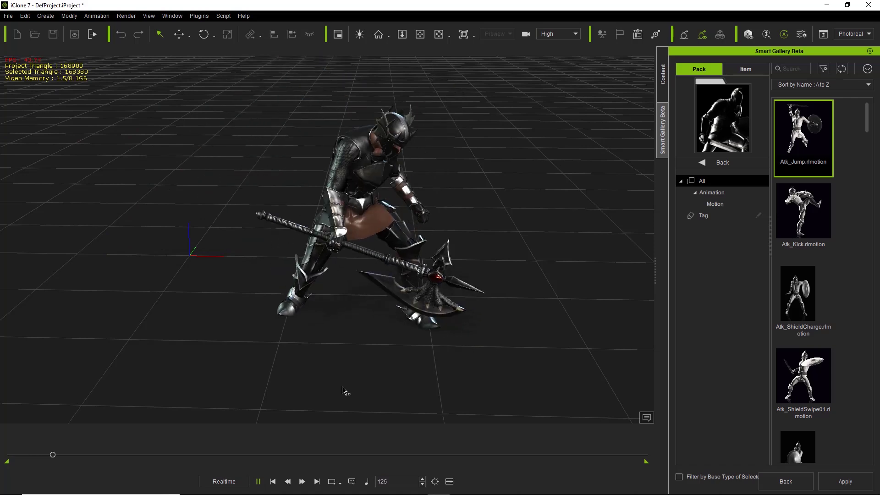
click(273, 481)
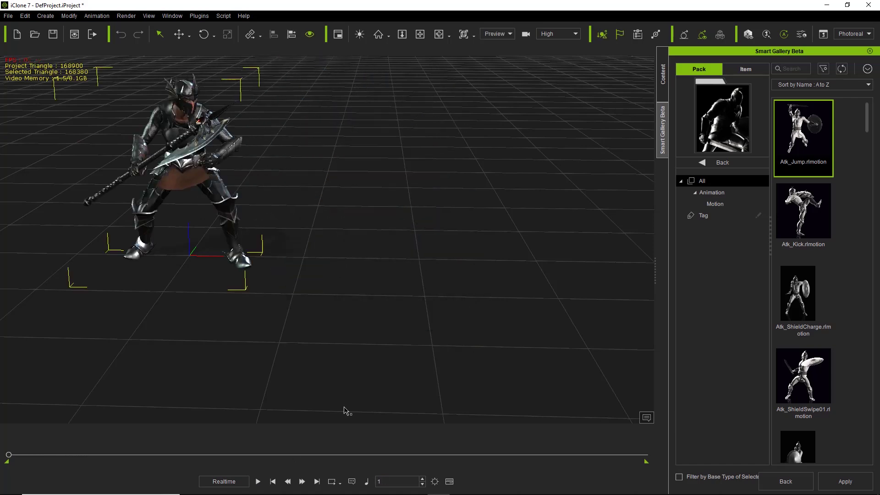
middle_drag(289, 248, 429, 210)
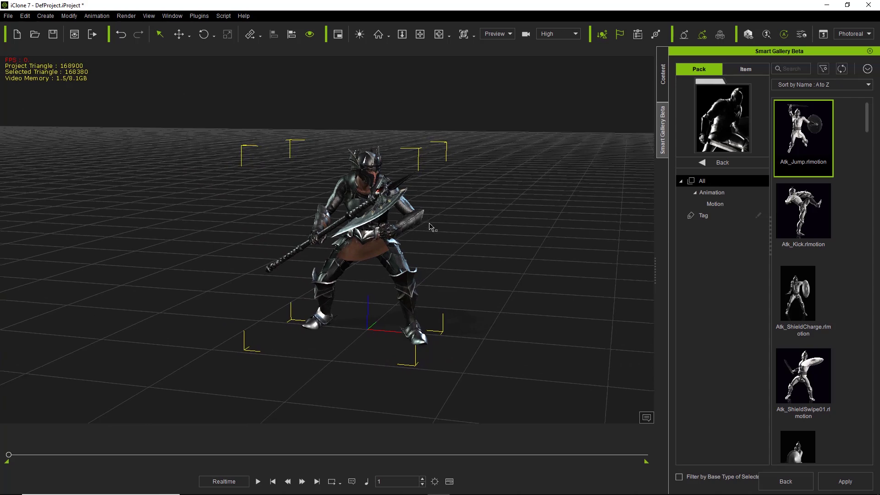
Step: Back in Character Creator, show all 121 Darksider pack items in the Smart Gallery and browse them
key(alt+Tab)
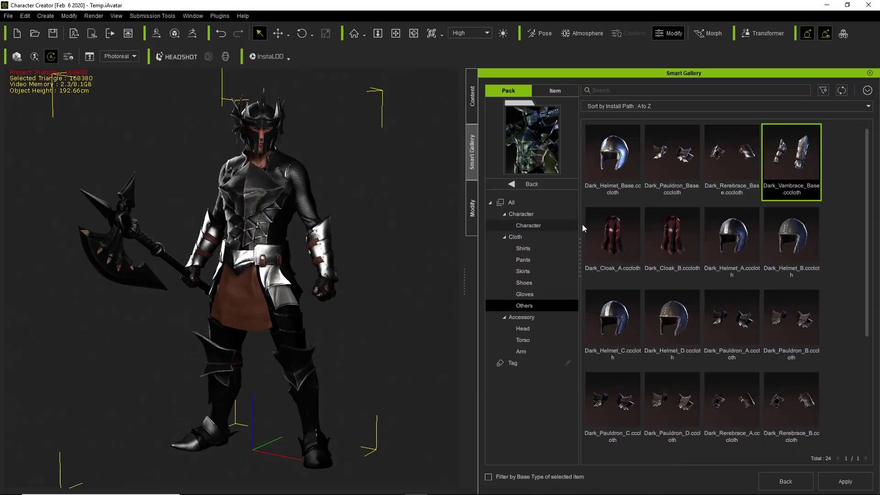
click(521, 205)
scroll(756, 293, up, 5)
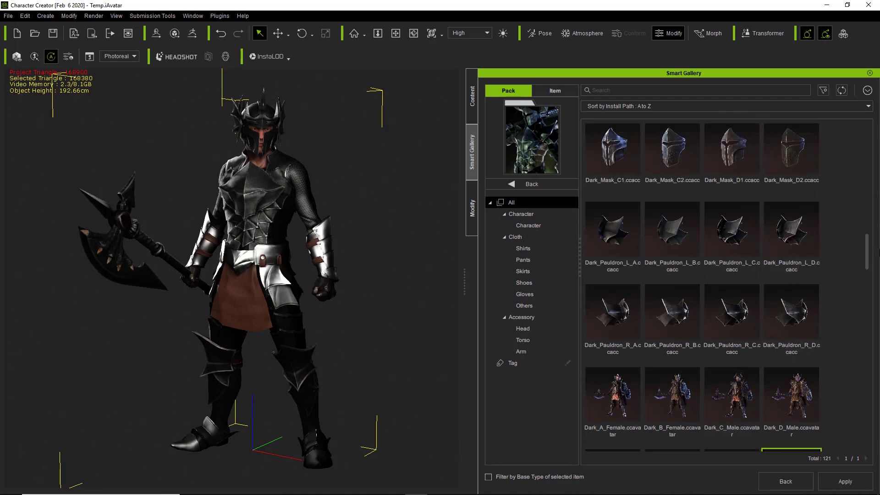
drag(867, 252, 859, 354)
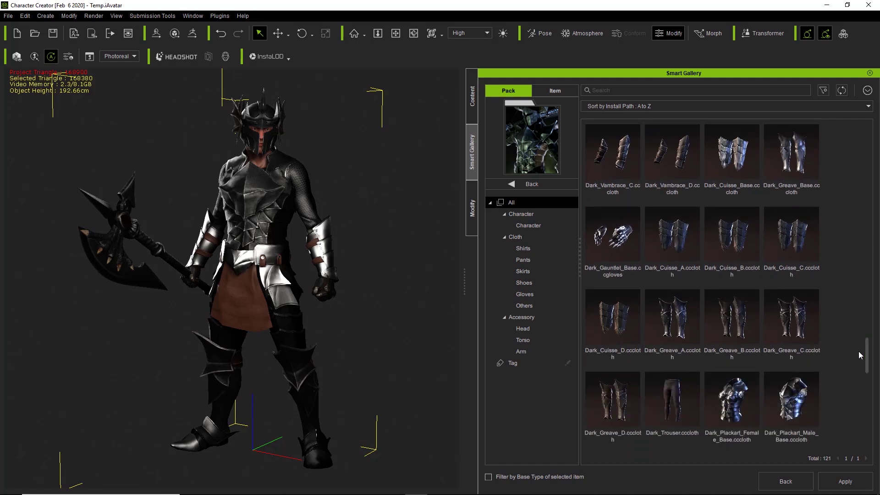